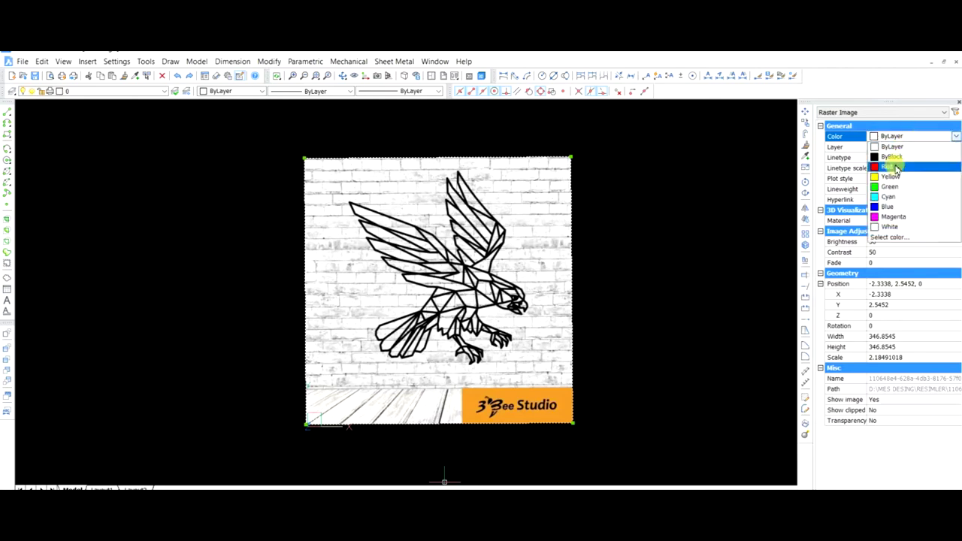
Step: Set the drawing colour to red and start a line along the top feather's edge
{"action": "left_click", "coordinate": [898, 157]}
{"action": "left_click", "coordinate": [466, 346]}
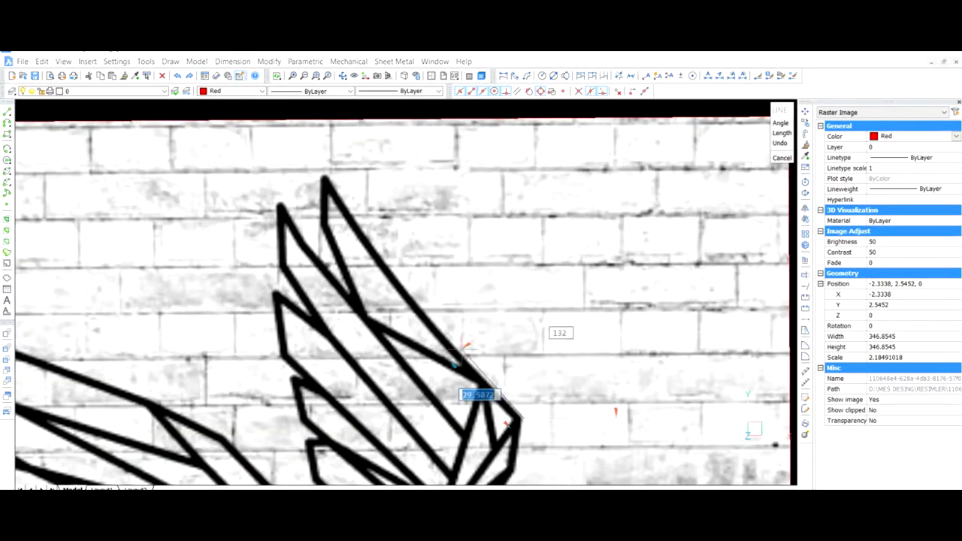
{"action": "left_click", "coordinate": [453, 347]}
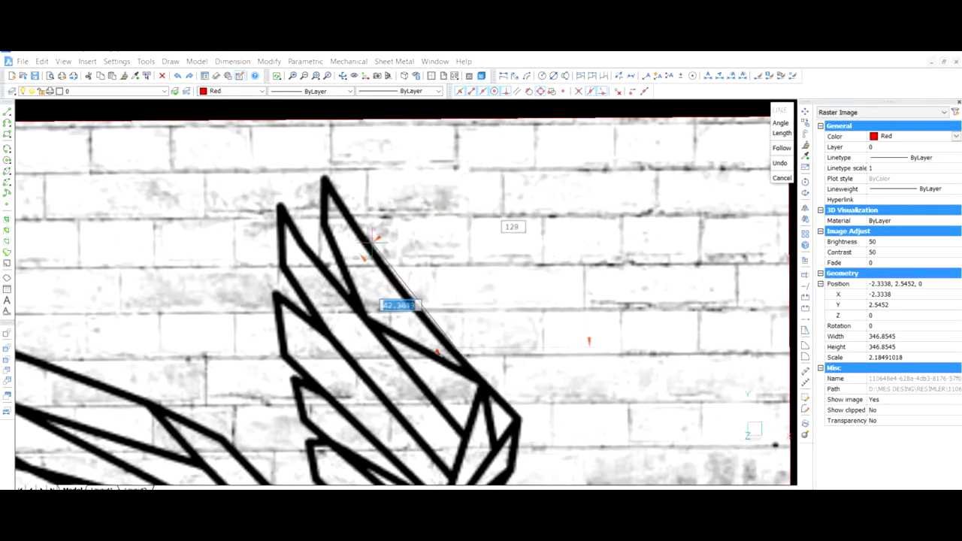
{"action": "scroll", "coordinate": [375, 238], "scroll_direction": "up", "scroll_amount": 2}
{"action": "scroll", "coordinate": [350, 260], "scroll_direction": "up", "scroll_amount": 2}
Step: Trace line segments through the feather tip, inner corner and next endpoint, then end the line
{"action": "left_click", "coordinate": [323, 250]}
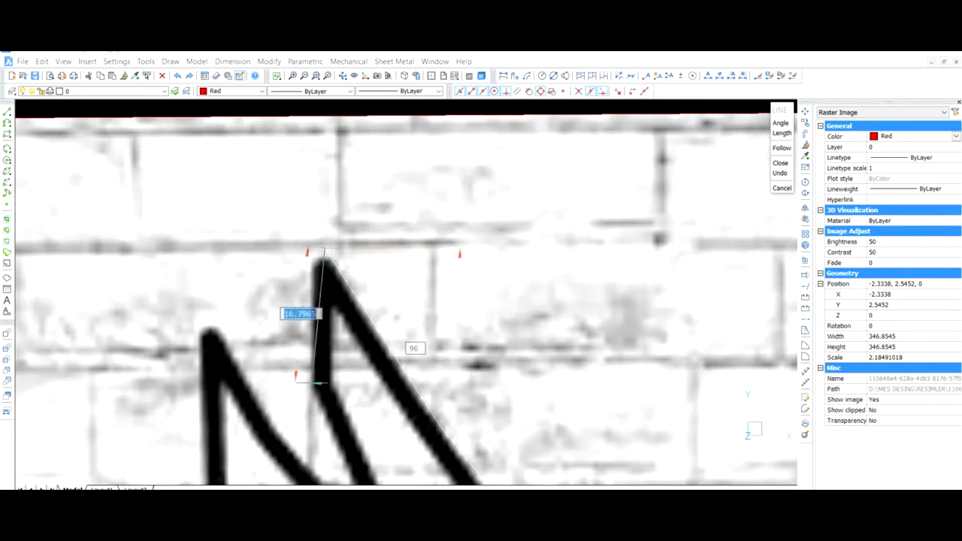
{"action": "left_click", "coordinate": [317, 383]}
{"action": "middle_click_drag", "start_coordinate": [317, 383], "coordinate": [284, 169]}
{"action": "left_click", "coordinate": [361, 347]}
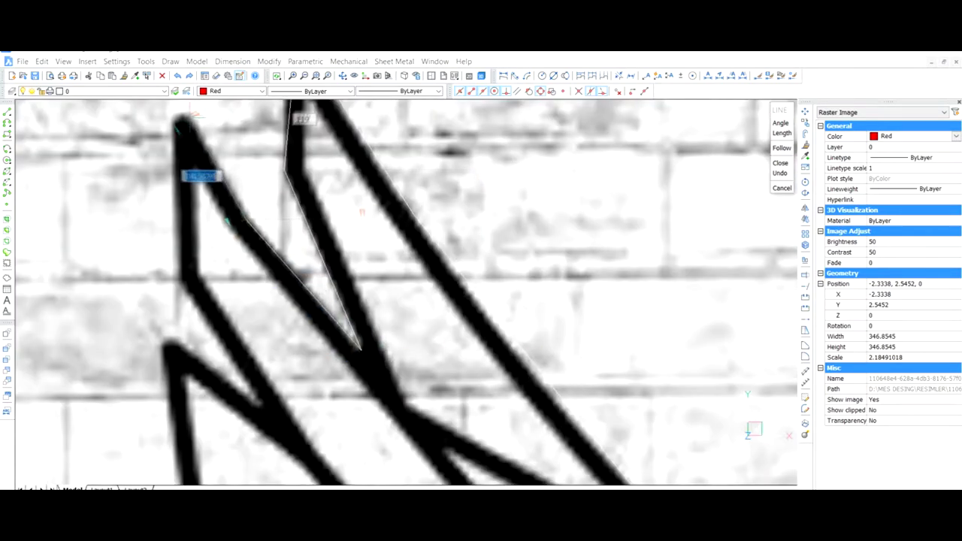
{"action": "middle_click_drag", "start_coordinate": [174, 116], "coordinate": [242, 216]}
{"action": "left_click", "coordinate": [244, 215]}
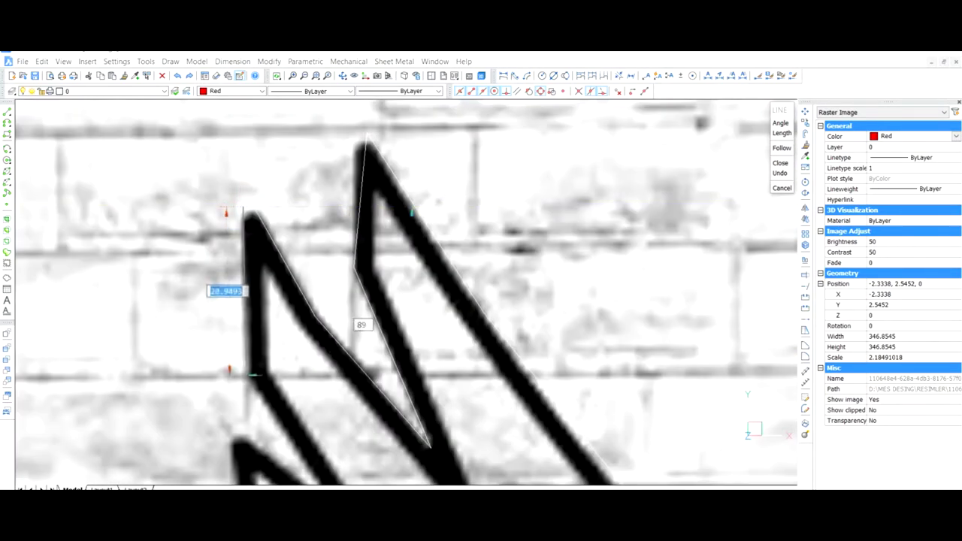
{"action": "scroll", "coordinate": [253, 373], "scroll_direction": "down", "scroll_amount": 3}
{"action": "scroll", "coordinate": [230, 294], "scroll_direction": "up", "scroll_amount": 1}
{"action": "key", "text": "Escape"}
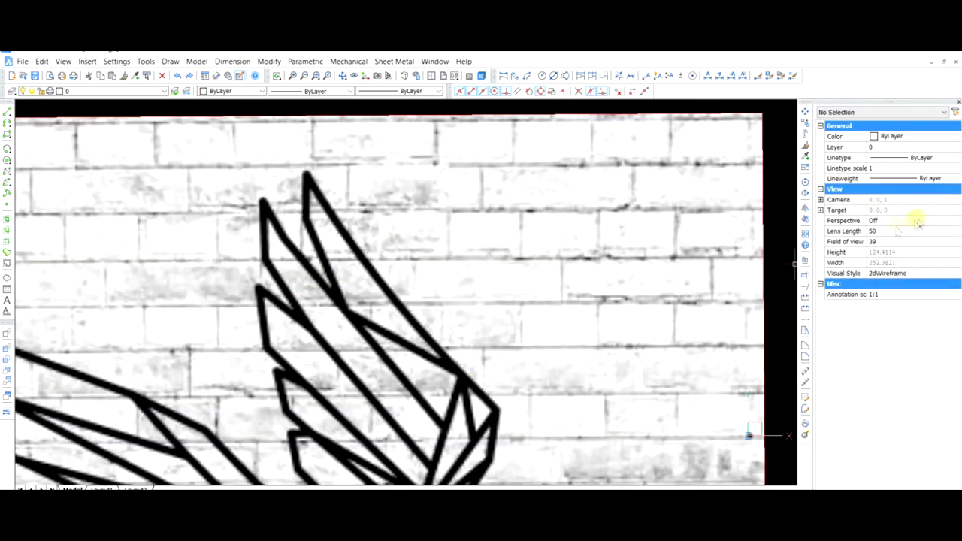
Step: Make red the current colour and begin an arc, then cancel the unfinished attempt
{"action": "left_click", "coordinate": [913, 136]}
{"action": "left_click", "coordinate": [891, 157]}
{"action": "key", "text": "a"}
{"action": "key", "text": "space"}
{"action": "left_click", "coordinate": [462, 342]}
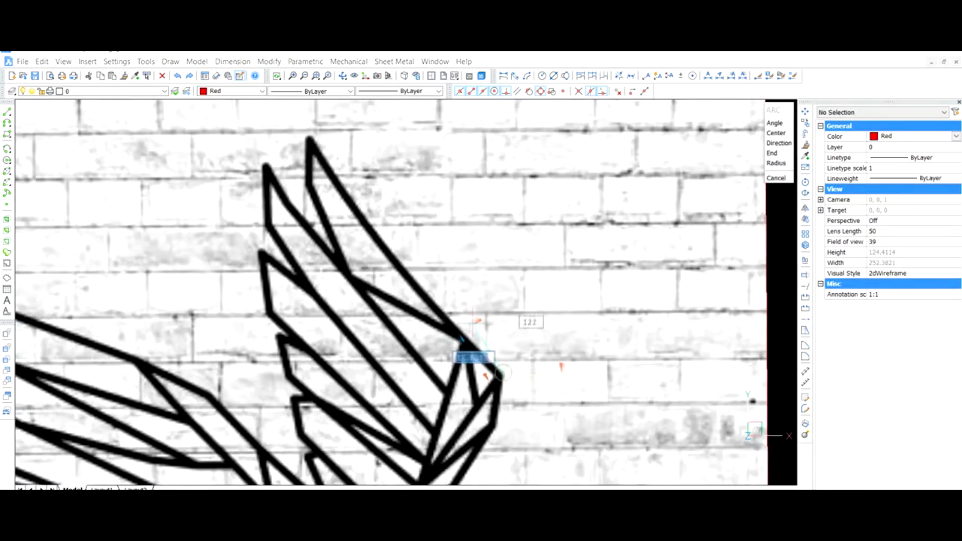
{"action": "key", "text": "Escape"}
Step: Draw a red arc over the top feather's rounded tip, joining its two edge lines
{"action": "middle_click_drag", "start_coordinate": [457, 320], "coordinate": [472, 464]}
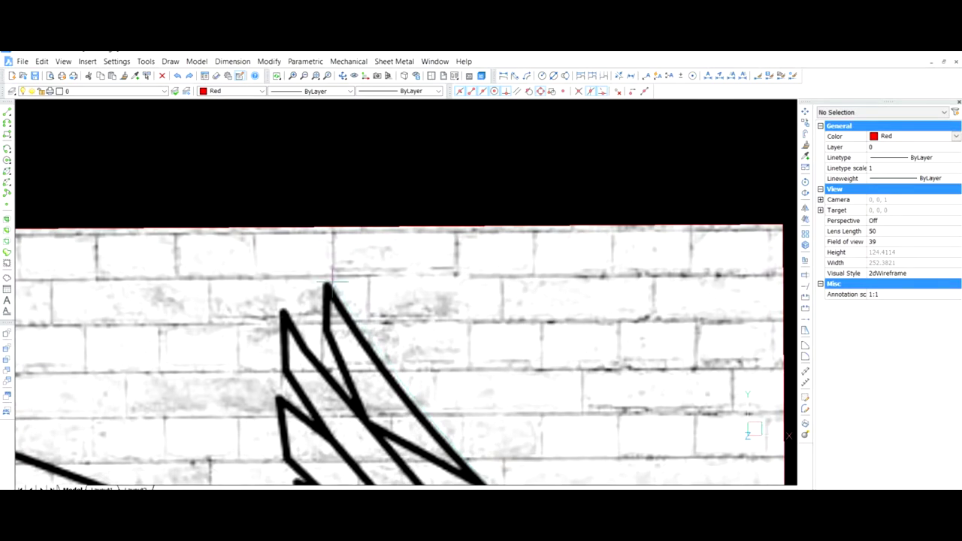
{"action": "scroll", "coordinate": [331, 284], "scroll_direction": "up", "scroll_amount": 3}
{"action": "scroll", "coordinate": [331, 284], "scroll_direction": "up", "scroll_amount": 3}
{"action": "key", "text": "a"}
{"action": "key", "text": "space"}
{"action": "left_click", "coordinate": [378, 328]}
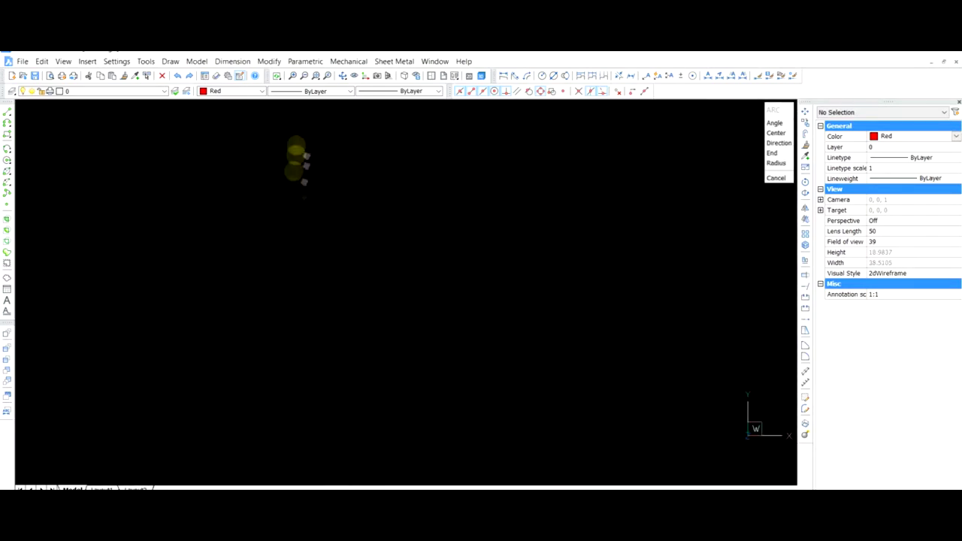
{"action": "mouse_move", "coordinate": [343, 354]}
{"action": "middle_mouse_down"}
{"action": "mouse_move", "coordinate": [269, 272]}
{"action": "mouse_move", "coordinate": [349, 383]}
{"action": "middle_mouse_up"}
{"action": "key", "text": "Escape"}
{"action": "middle_click_drag", "start_coordinate": [358, 432], "coordinate": [426, 451]}
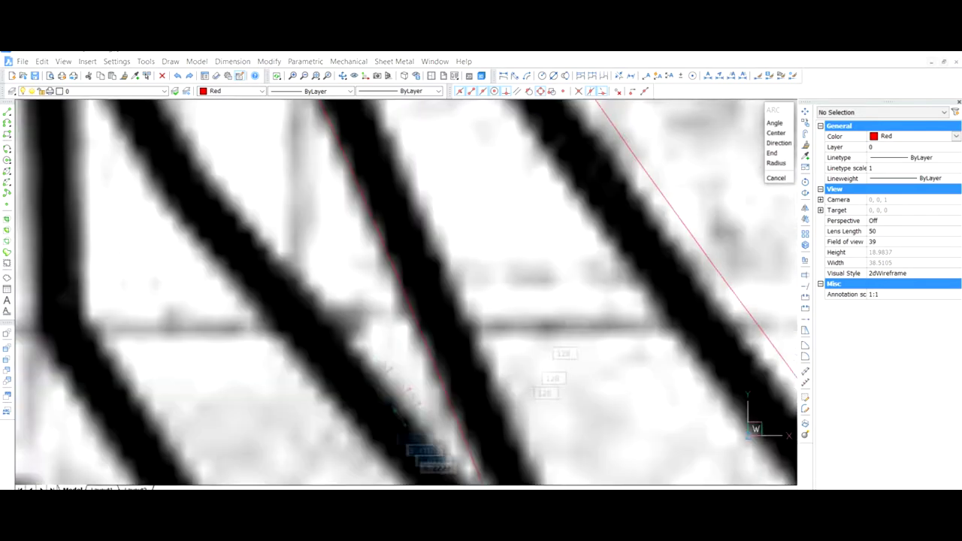
{"action": "middle_click_drag", "start_coordinate": [375, 393], "coordinate": [248, 358]}
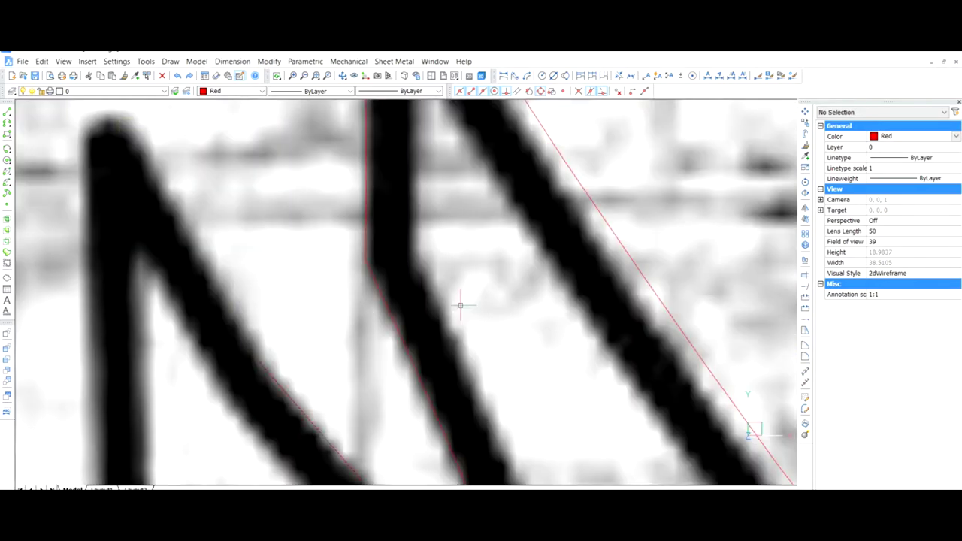
{"action": "scroll", "coordinate": [451, 323], "scroll_direction": "down", "scroll_amount": 5}
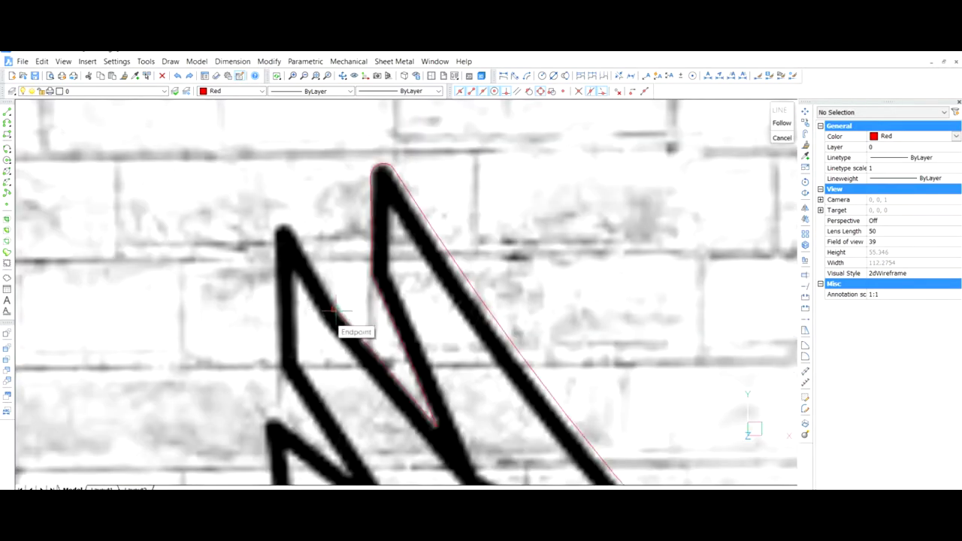
Step: Start a red line from the traced endpoint up to the top of the left stroke
{"action": "left_click", "coordinate": [331, 309]}
{"action": "left_click", "coordinate": [281, 232]}
{"action": "middle_click_drag", "start_coordinate": [268, 370], "coordinate": [218, 239]}
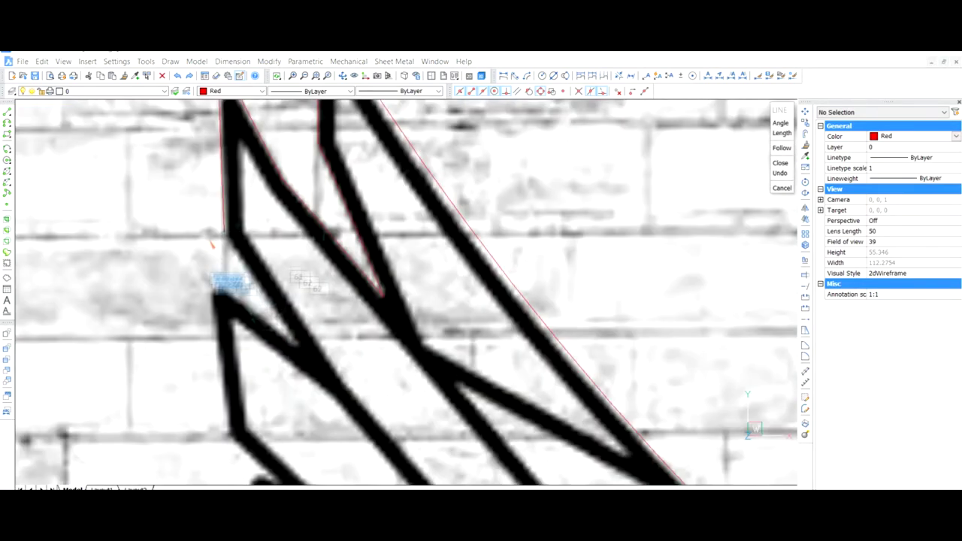
{"action": "scroll", "coordinate": [212, 369], "scroll_direction": "up", "scroll_amount": 10}
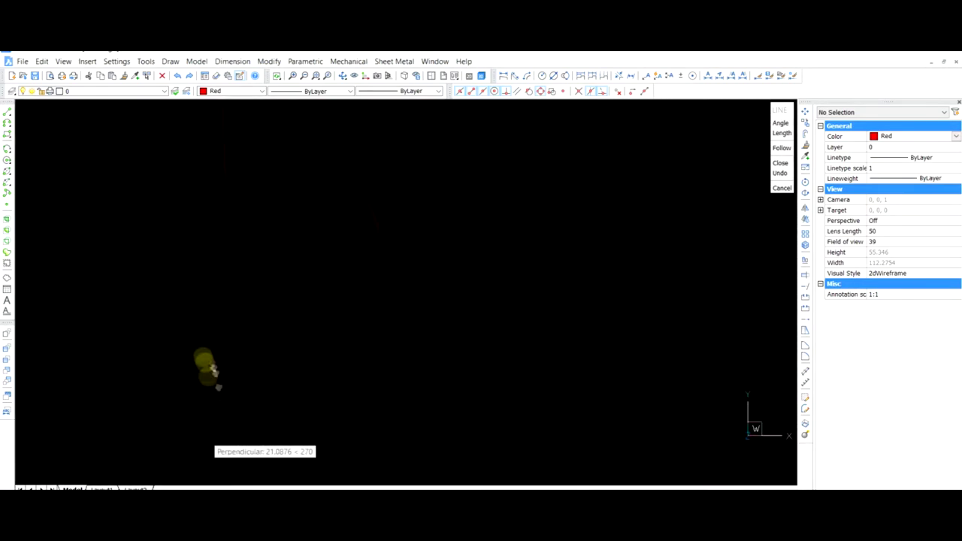
{"action": "scroll", "coordinate": [259, 308], "scroll_direction": "up", "scroll_amount": 3}
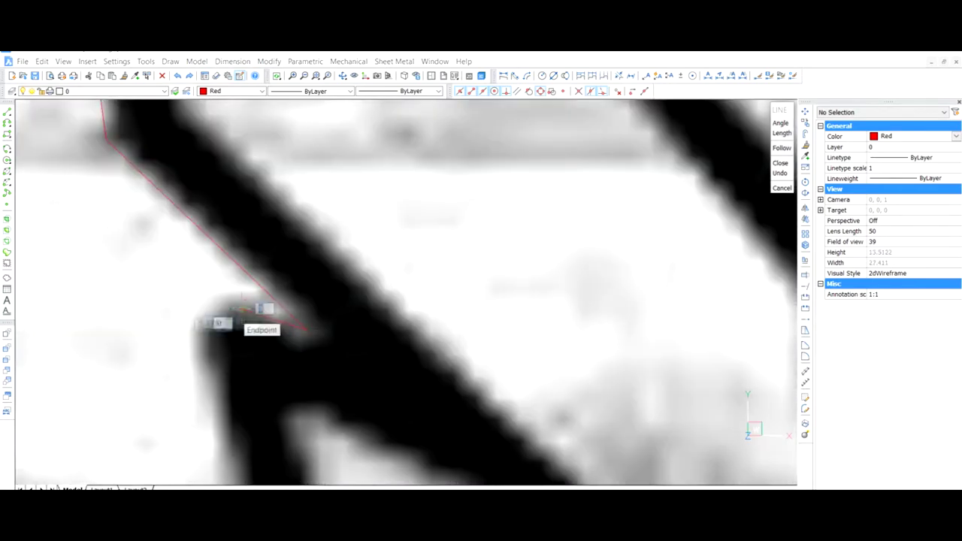
{"action": "scroll", "coordinate": [249, 226], "scroll_direction": "down", "scroll_amount": 1}
{"action": "scroll", "coordinate": [253, 389], "scroll_direction": "down", "scroll_amount": 1}
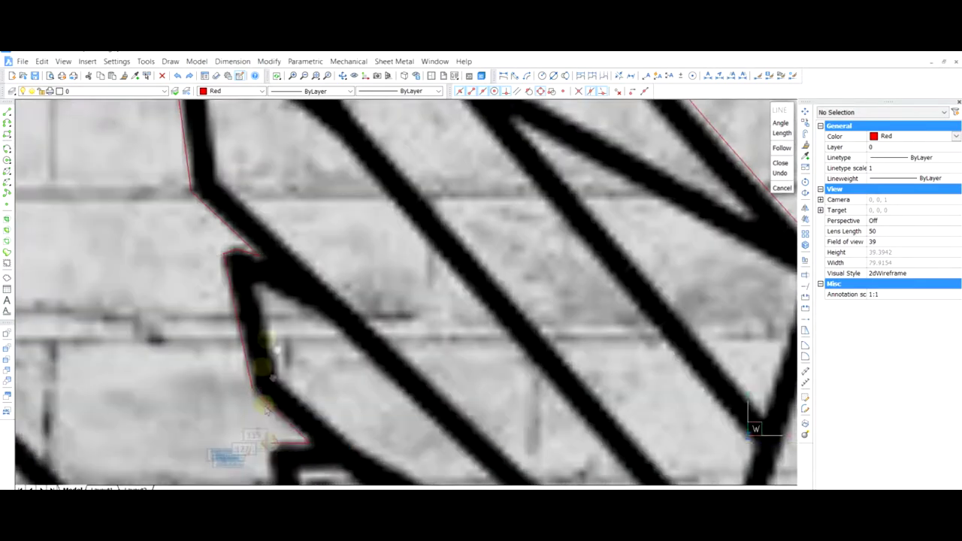
Step: Trace the next feather's apex, lower vertex and narrow tip with connected segments
{"action": "middle_click_drag", "start_coordinate": [308, 439], "coordinate": [289, 312]}
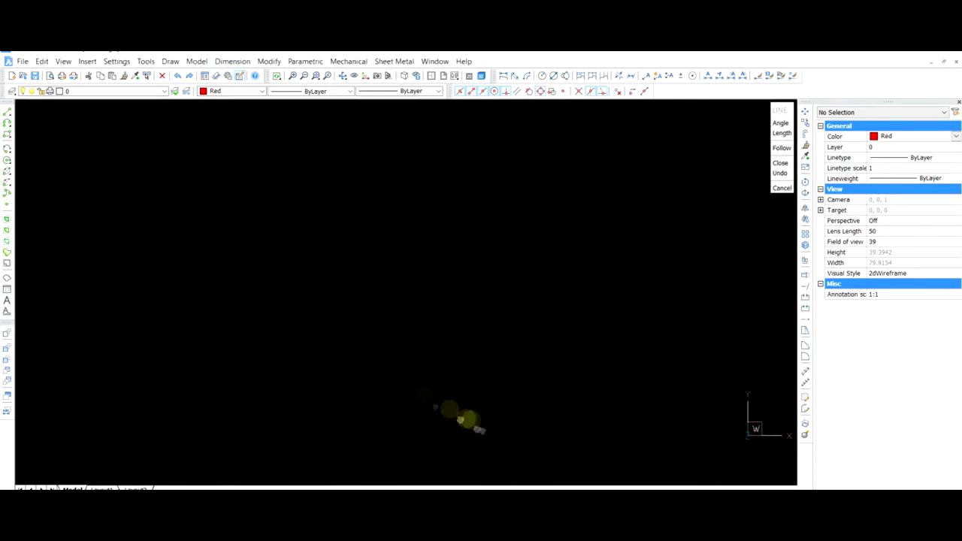
{"action": "middle_click_drag", "start_coordinate": [328, 436], "coordinate": [208, 218]}
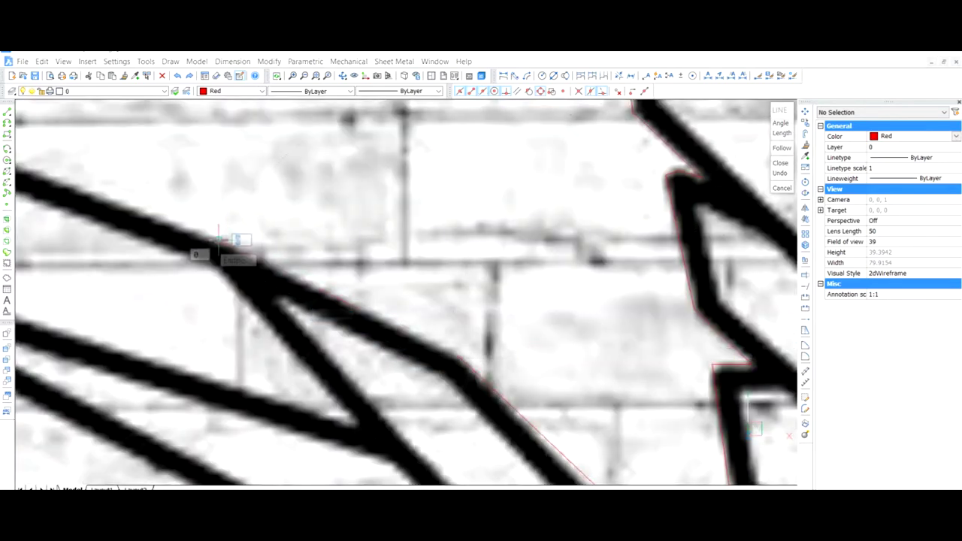
{"action": "scroll", "coordinate": [219, 239], "scroll_direction": "down", "scroll_amount": 3}
{"action": "scroll", "coordinate": [218, 233], "scroll_direction": "up", "scroll_amount": 3}
{"action": "left_click", "coordinate": [265, 259]}
{"action": "middle_click_drag", "start_coordinate": [266, 259], "coordinate": [256, 202]}
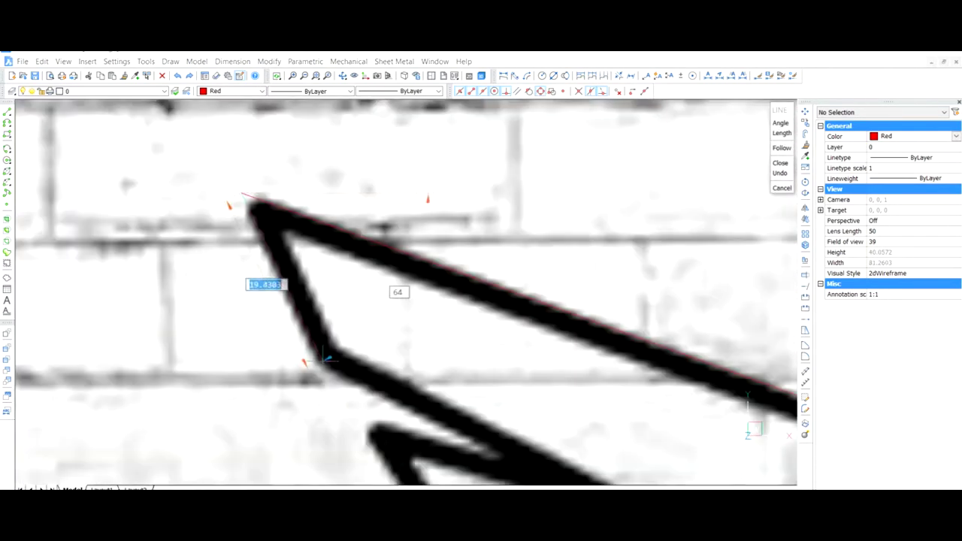
{"action": "left_click", "coordinate": [322, 355]}
{"action": "middle_click_drag", "start_coordinate": [508, 455], "coordinate": [420, 360]}
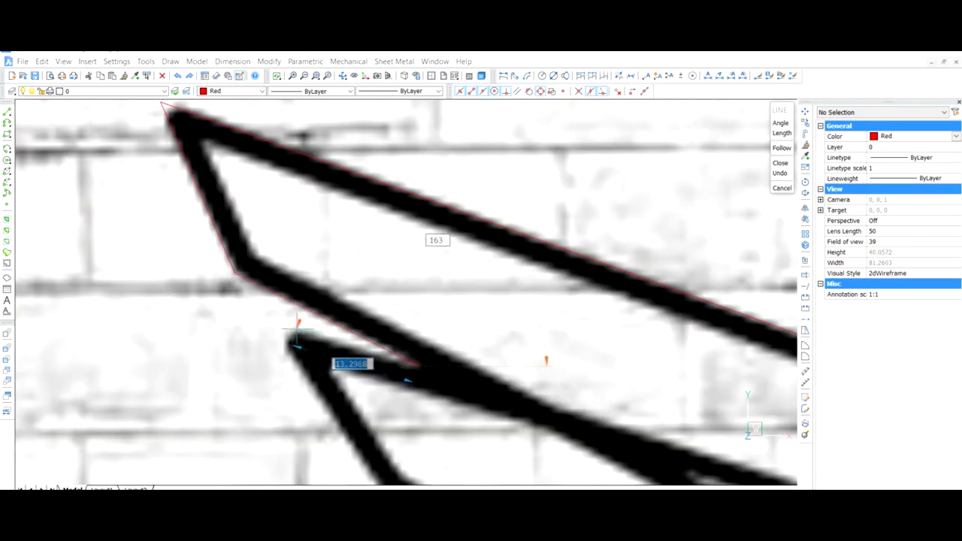
{"action": "left_click", "coordinate": [282, 344]}
{"action": "middle_click_drag", "start_coordinate": [282, 344], "coordinate": [162, 168]}
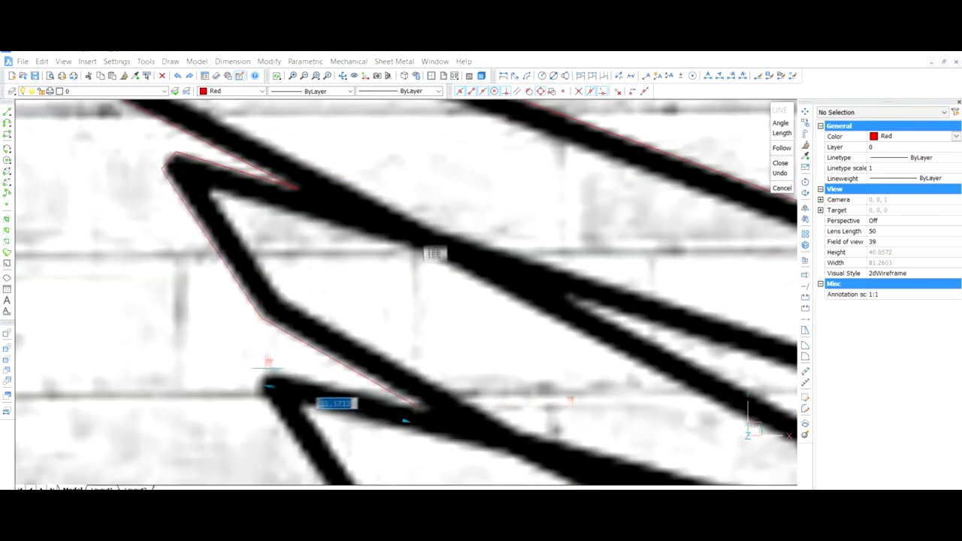
Step: Add line vertices along the beam's upper edge
{"action": "scroll", "coordinate": [268, 362], "scroll_direction": "down", "scroll_amount": 3}
{"action": "scroll", "coordinate": [268, 363], "scroll_direction": "up", "scroll_amount": 3}
{"action": "scroll", "coordinate": [252, 357], "scroll_direction": "up", "scroll_amount": 1}
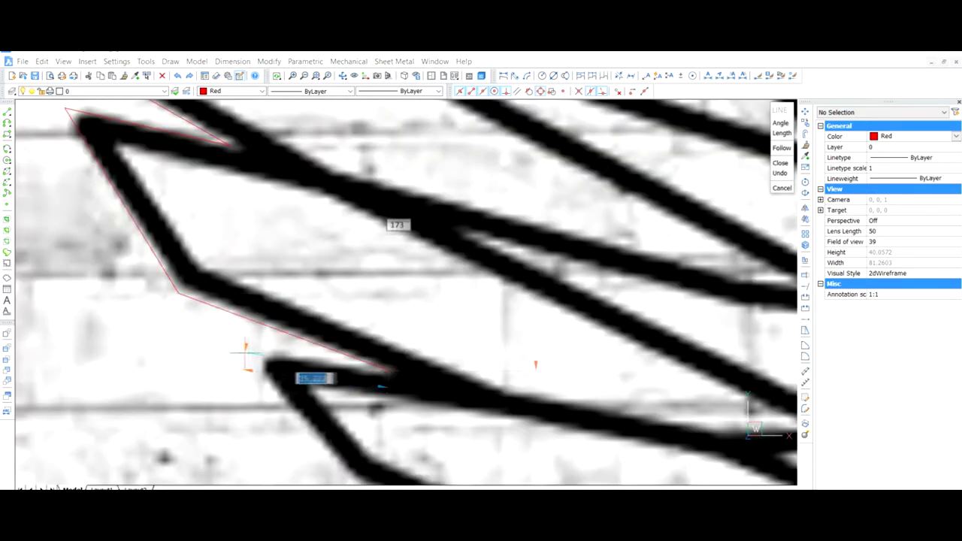
{"action": "middle_click_drag", "start_coordinate": [384, 379], "coordinate": [282, 241]}
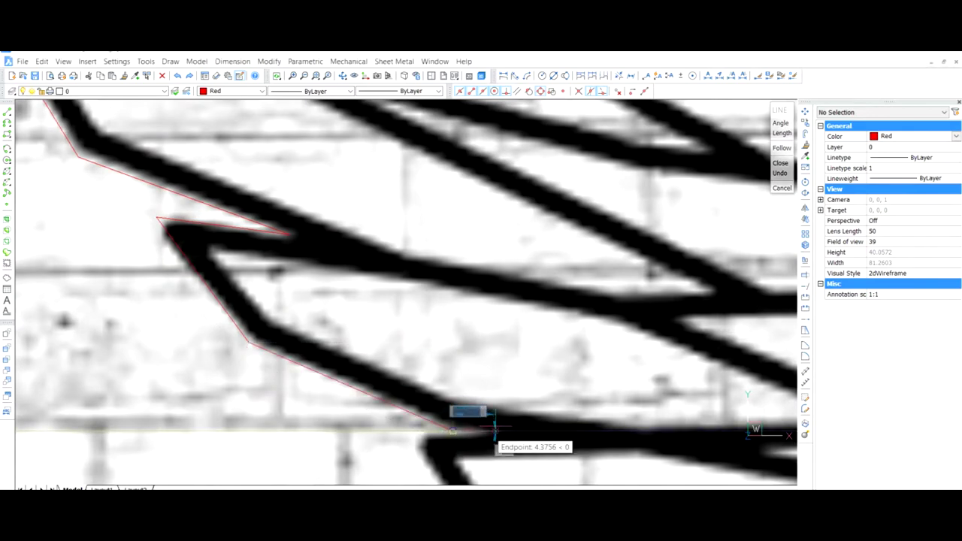
{"action": "scroll", "coordinate": [419, 418], "scroll_direction": "down", "scroll_amount": 1}
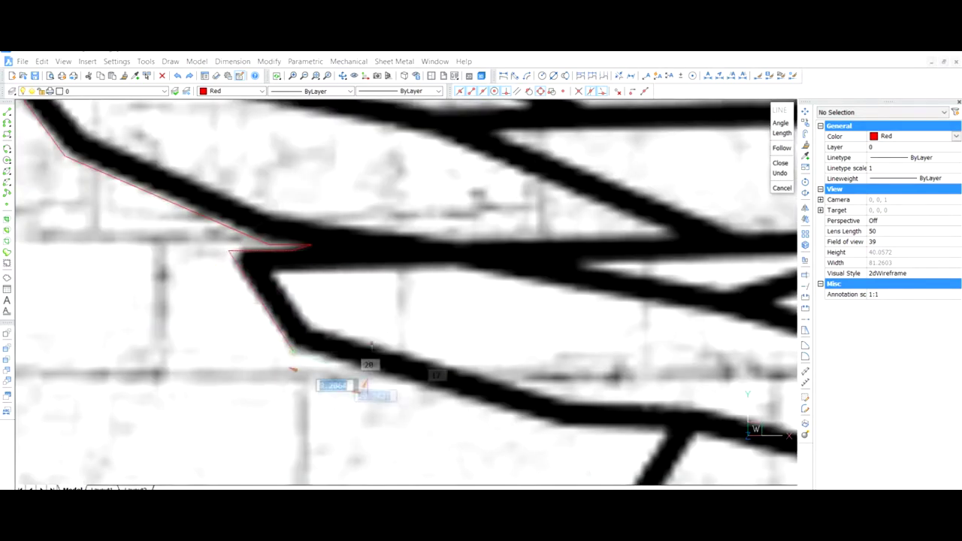
{"action": "left_click", "coordinate": [602, 446]}
{"action": "middle_click_drag", "start_coordinate": [602, 446], "coordinate": [391, 231]}
{"action": "left_click", "coordinate": [500, 231]}
{"action": "scroll", "coordinate": [432, 348], "scroll_direction": "down", "scroll_amount": 1}
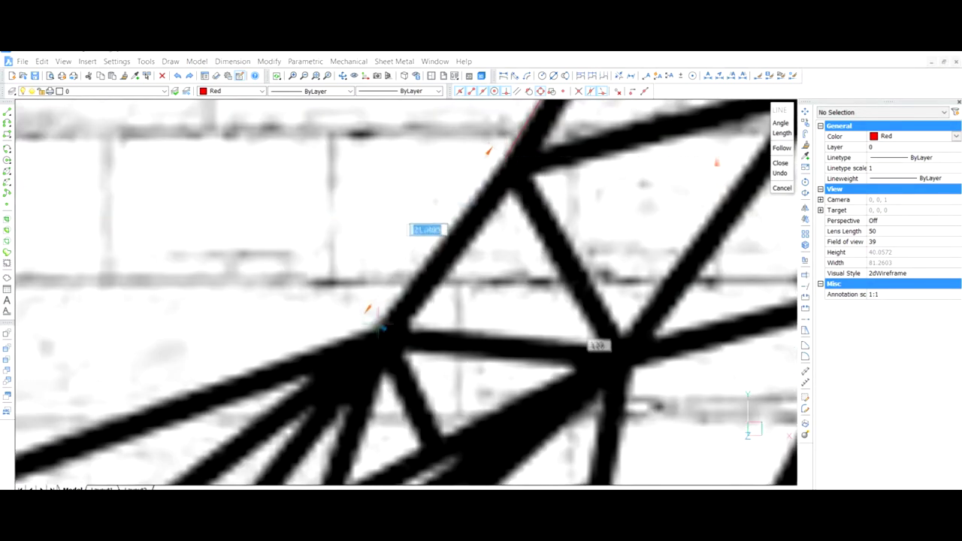
{"action": "scroll", "coordinate": [365, 308], "scroll_direction": "up", "scroll_amount": 3}
Step: Trace around the beam's corner and down its left edge
{"action": "left_click", "coordinate": [256, 342]}
{"action": "middle_click_drag", "start_coordinate": [210, 423], "coordinate": [202, 284]}
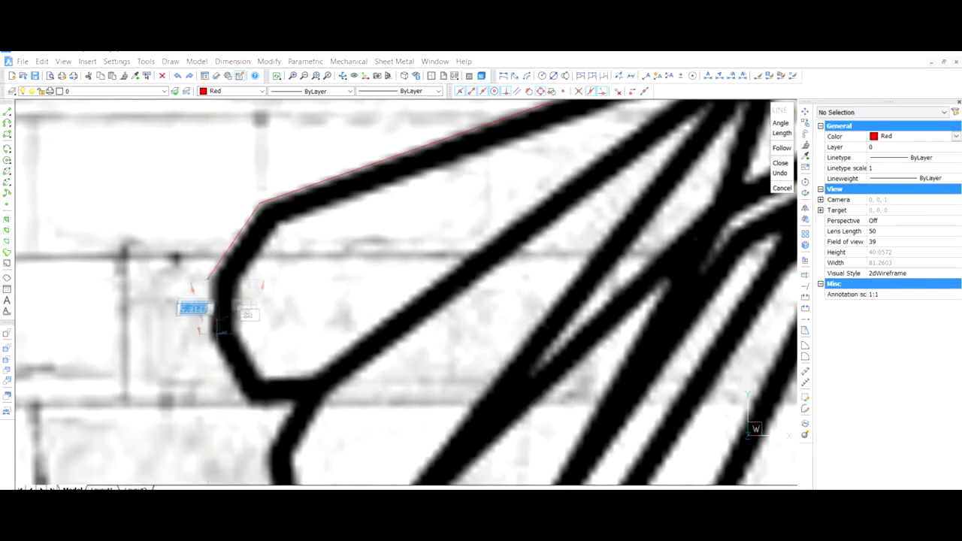
{"action": "left_click", "coordinate": [210, 261]}
{"action": "left_click", "coordinate": [213, 319]}
{"action": "left_click", "coordinate": [248, 380]}
{"action": "middle_click_drag", "start_coordinate": [291, 399], "coordinate": [291, 304]}
{"action": "scroll", "coordinate": [270, 301], "scroll_direction": "up", "scroll_amount": 2}
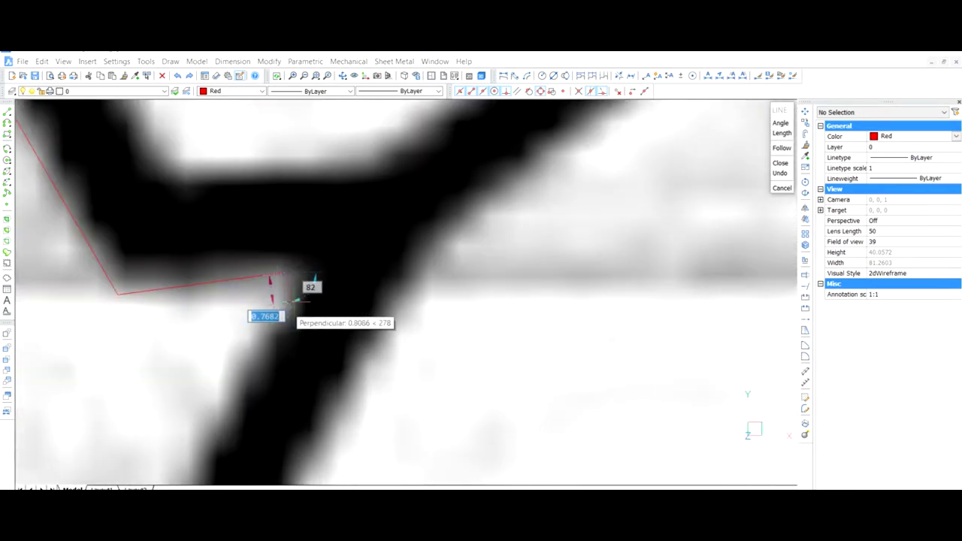
{"action": "scroll", "coordinate": [256, 270], "scroll_direction": "up", "scroll_amount": 2}
{"action": "scroll", "coordinate": [286, 339], "scroll_direction": "up", "scroll_amount": 2}
{"action": "scroll", "coordinate": [304, 392], "scroll_direction": "down", "scroll_amount": 3}
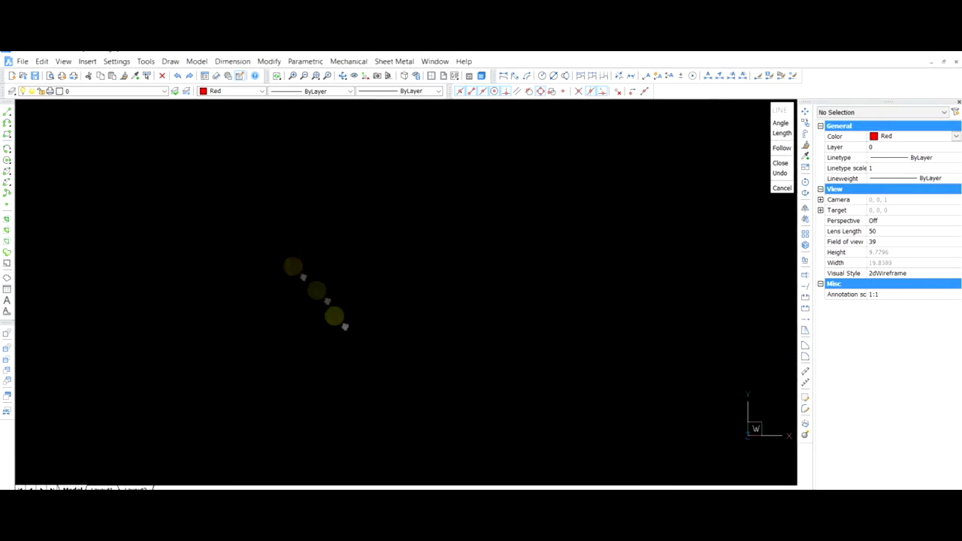
{"action": "scroll", "coordinate": [421, 320], "scroll_direction": "up", "scroll_amount": 2}
Step: Continue the outline along the beam's bottom edge
{"action": "left_click", "coordinate": [412, 302]}
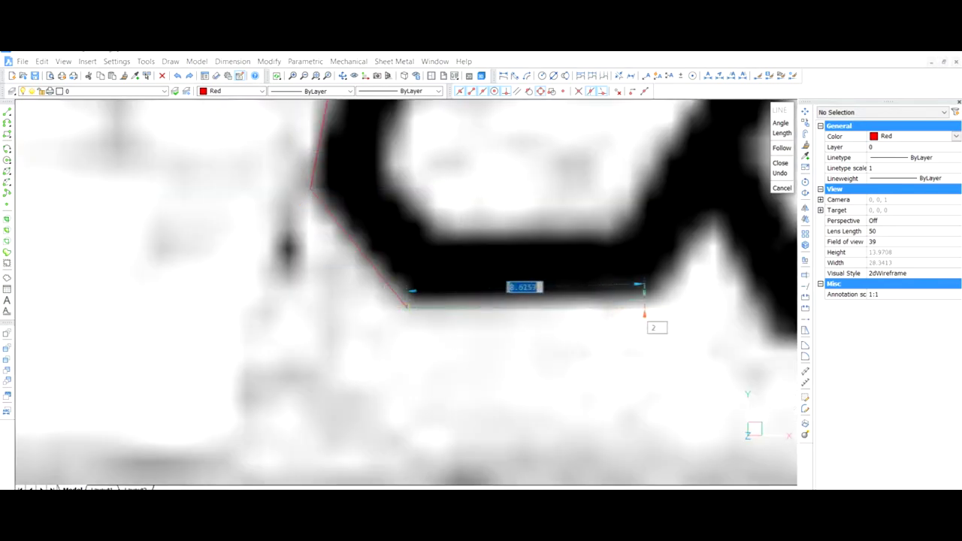
{"action": "left_click", "coordinate": [644, 299]}
{"action": "scroll", "coordinate": [461, 301], "scroll_direction": "down", "scroll_amount": 2}
{"action": "scroll", "coordinate": [494, 261], "scroll_direction": "down", "scroll_amount": 2}
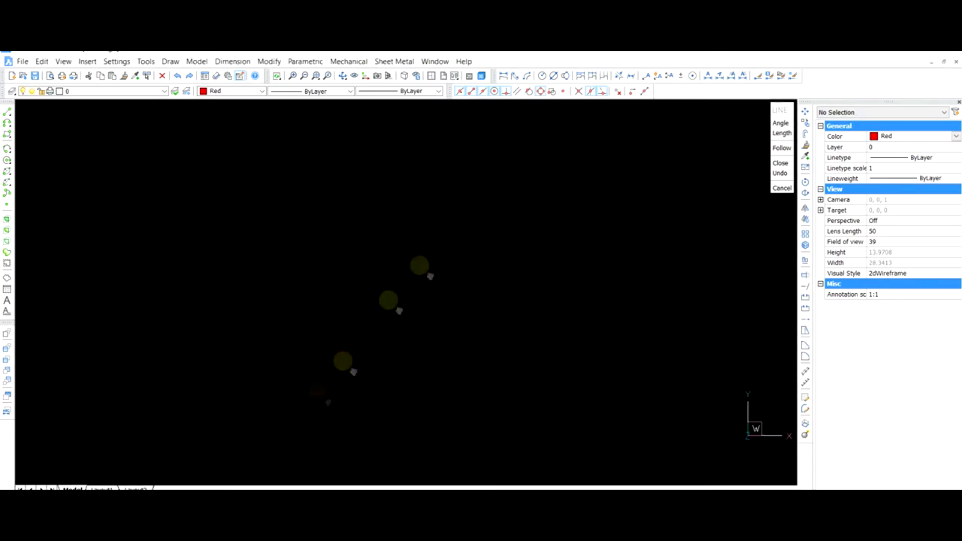
{"action": "scroll", "coordinate": [419, 290], "scroll_direction": "up", "scroll_amount": 2}
{"action": "left_click", "coordinate": [568, 297]}
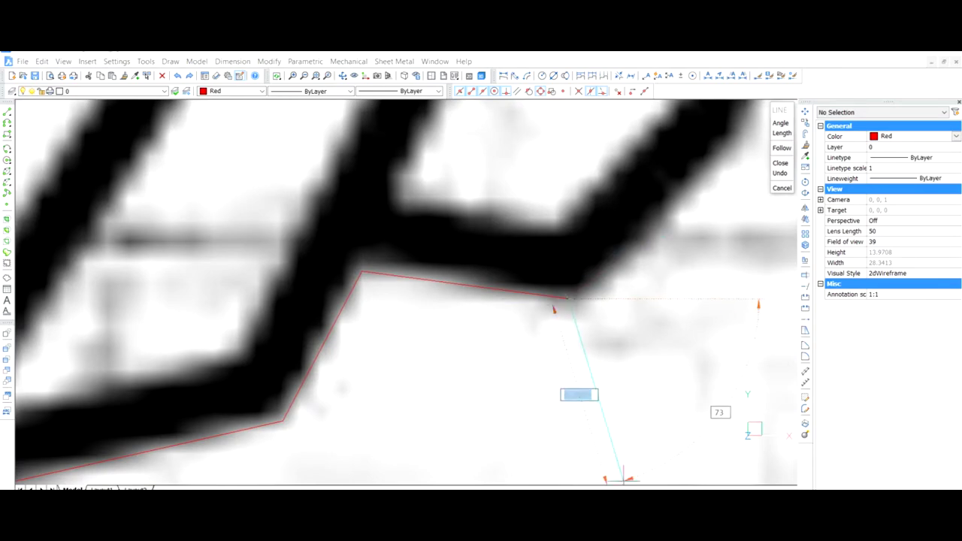
{"action": "scroll", "coordinate": [484, 366], "scroll_direction": "down", "scroll_amount": 2}
{"action": "scroll", "coordinate": [489, 176], "scroll_direction": "down", "scroll_amount": 2}
{"action": "scroll", "coordinate": [449, 278], "scroll_direction": "up", "scroll_amount": 2}
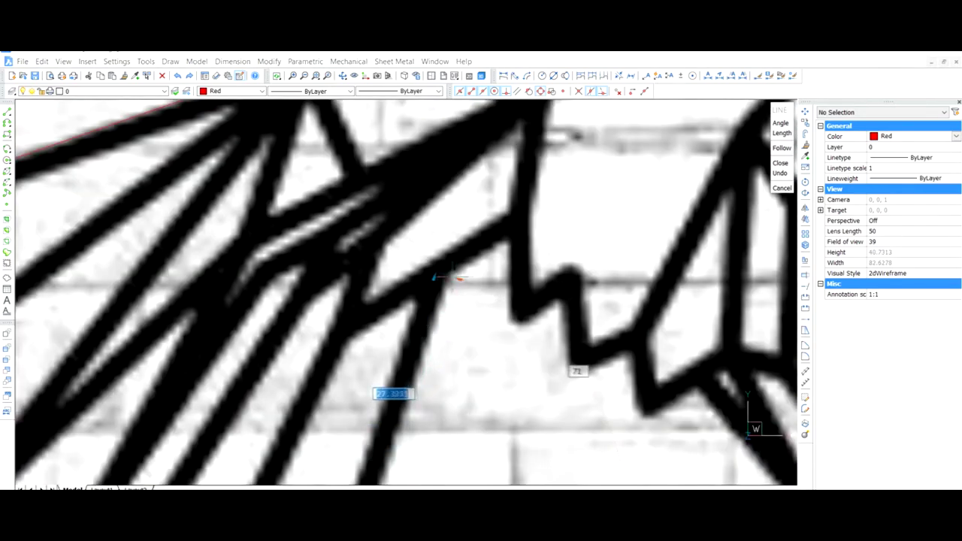
Step: Trace the seven vertices of the zigzag edge
{"action": "left_click", "coordinate": [508, 242]}
{"action": "left_click", "coordinate": [511, 324]}
{"action": "left_click", "coordinate": [560, 300]}
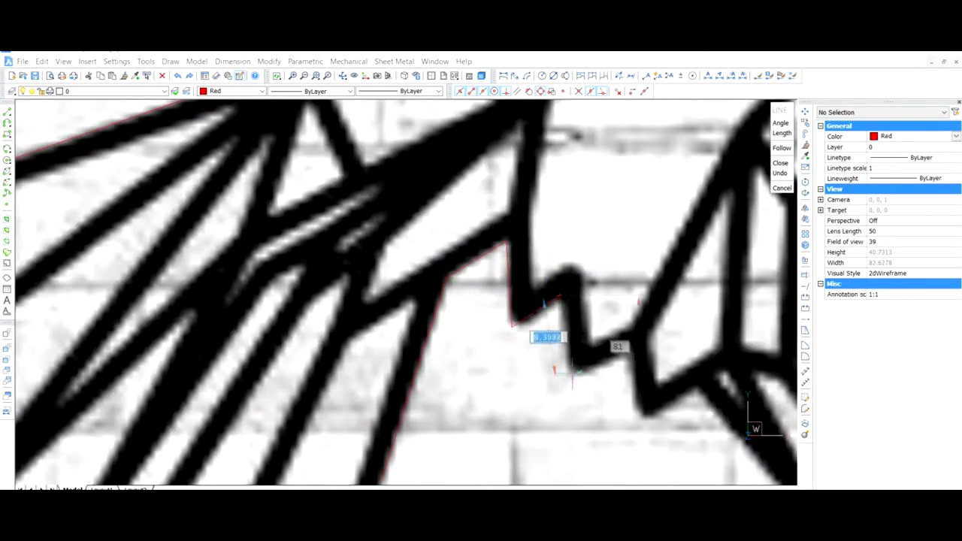
{"action": "left_click", "coordinate": [569, 360]}
{"action": "left_click", "coordinate": [623, 345]}
{"action": "left_click", "coordinate": [638, 413]}
{"action": "left_click", "coordinate": [687, 399]}
{"action": "middle_click_drag", "start_coordinate": [688, 398], "coordinate": [406, 232]}
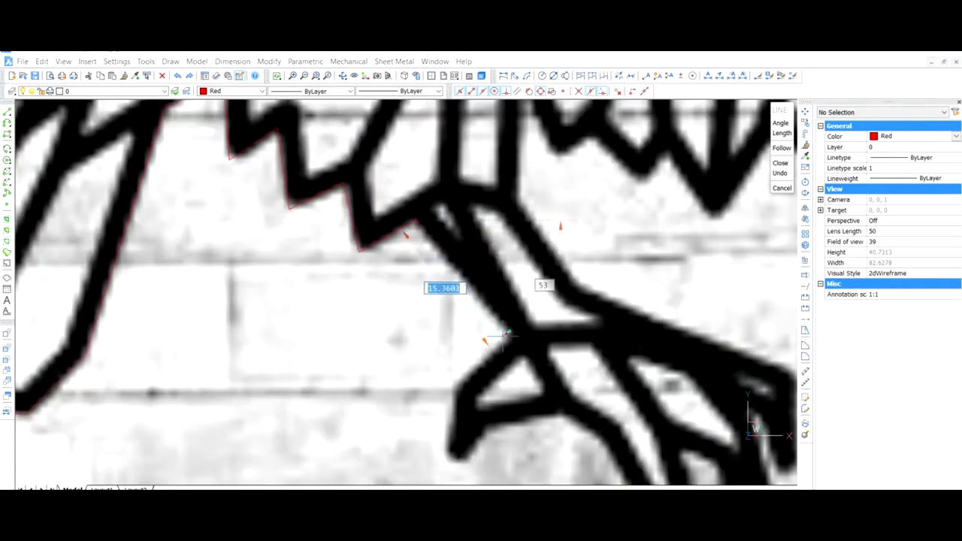
{"action": "middle_click_drag", "start_coordinate": [436, 468], "coordinate": [403, 355]}
Step: Outline the lower-left corner and the talon edge down to its tip
{"action": "left_click", "coordinate": [412, 350]}
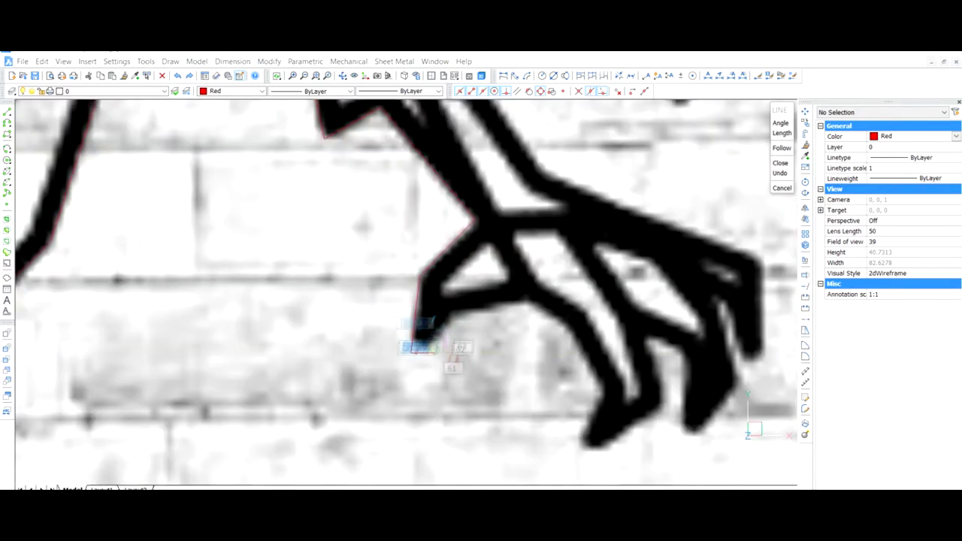
{"action": "left_click", "coordinate": [439, 350]}
{"action": "left_click", "coordinate": [450, 315]}
{"action": "left_click", "coordinate": [570, 329]}
{"action": "left_click", "coordinate": [597, 384]}
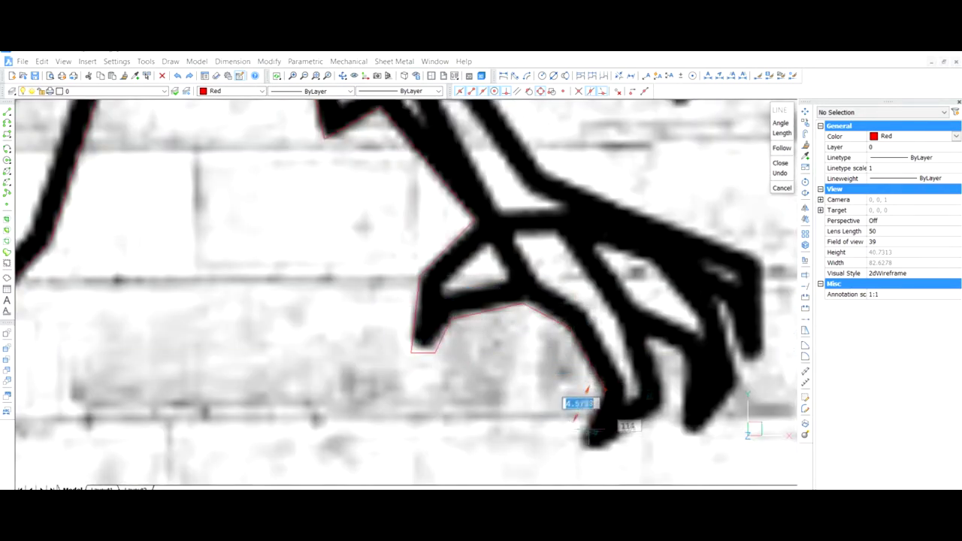
{"action": "left_click", "coordinate": [661, 409]}
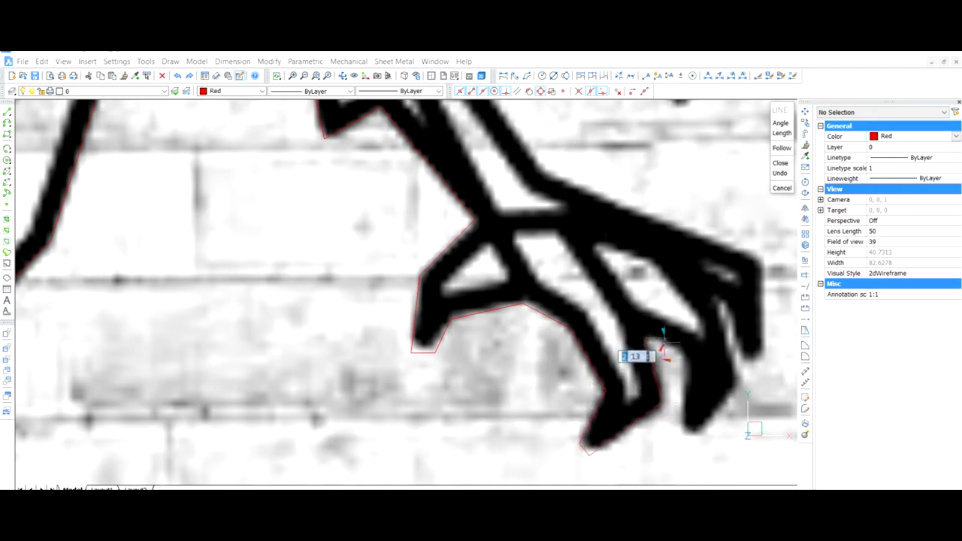
{"action": "scroll", "coordinate": [662, 347], "scroll_direction": "up", "scroll_amount": 3}
Step: Trace the next claw's corner and a vertical segment along its edge
{"action": "middle_click_drag", "start_coordinate": [692, 385], "coordinate": [478, 230]}
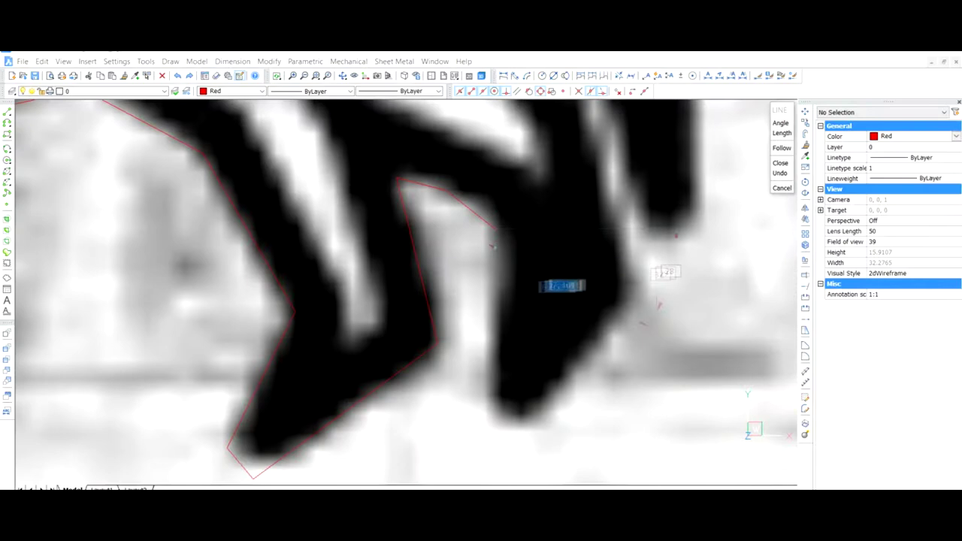
{"action": "left_click", "coordinate": [493, 226]}
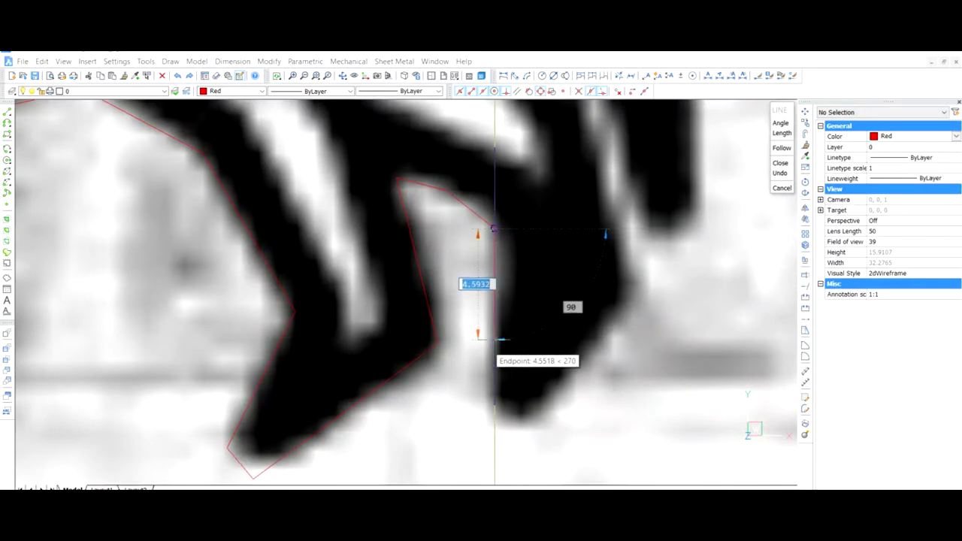
{"action": "scroll", "coordinate": [612, 270], "scroll_direction": "up", "scroll_amount": 3}
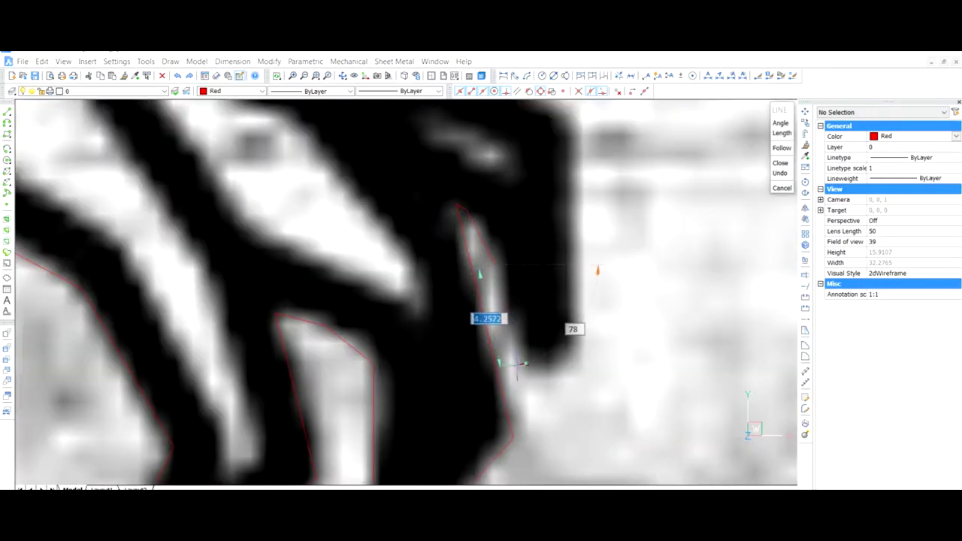
{"action": "scroll", "coordinate": [517, 366], "scroll_direction": "down", "scroll_amount": 2}
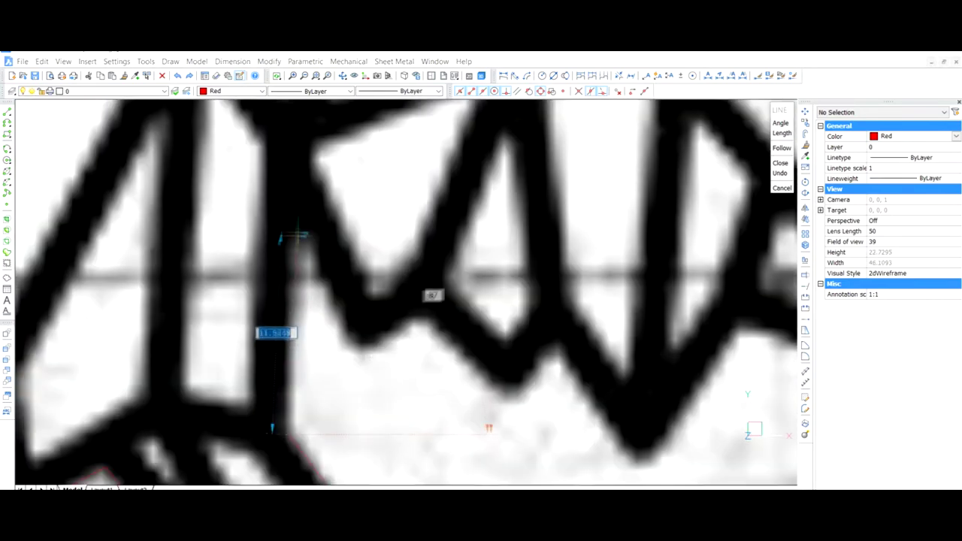
{"action": "left_click", "coordinate": [299, 229]}
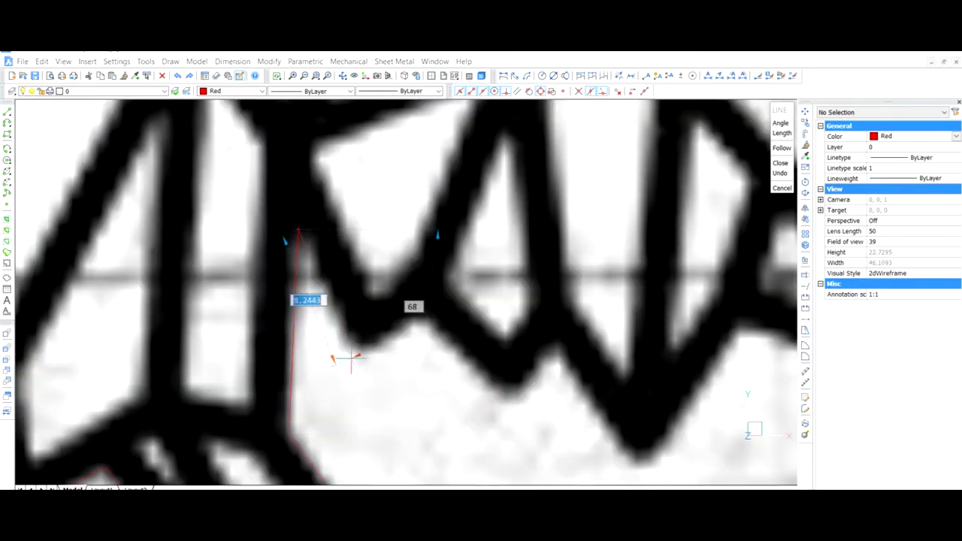
Step: Follow the black truss edge with a series of vertices to its corner
{"action": "left_click", "coordinate": [350, 359]}
{"action": "left_click", "coordinate": [416, 322]}
{"action": "left_click", "coordinate": [515, 408]}
{"action": "left_click", "coordinate": [558, 348]}
{"action": "middle_click_drag", "start_coordinate": [558, 348], "coordinate": [377, 212]}
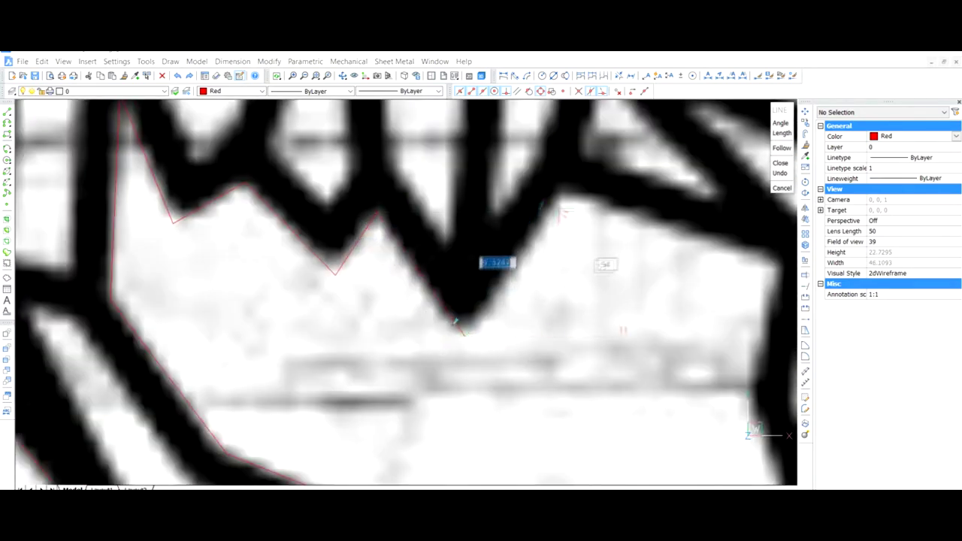
{"action": "left_click", "coordinate": [558, 197]}
{"action": "middle_click_drag", "start_coordinate": [558, 197], "coordinate": [374, 196]}
{"action": "left_click", "coordinate": [591, 258]}
{"action": "middle_click_drag", "start_coordinate": [590, 258], "coordinate": [534, 183]}
{"action": "left_click", "coordinate": [505, 305]}
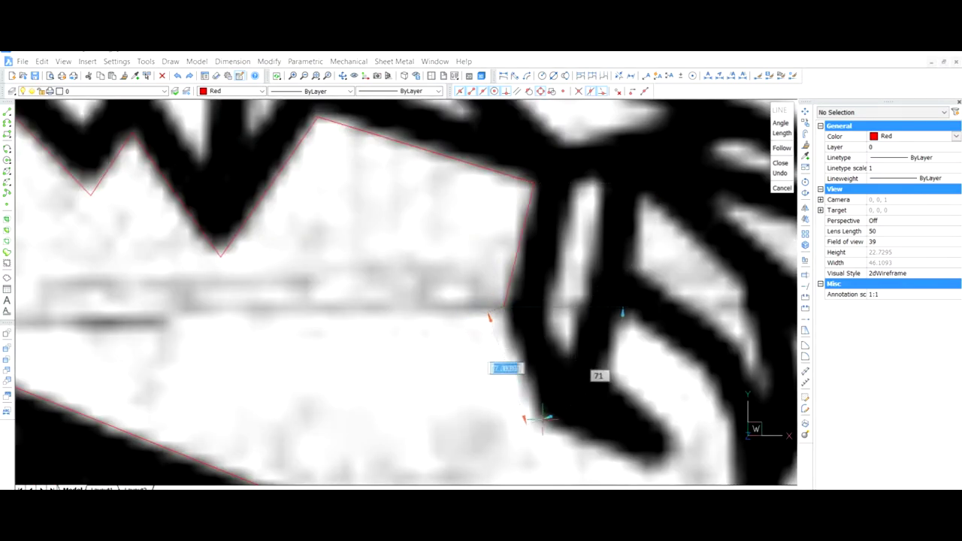
{"action": "left_click", "coordinate": [542, 419]}
{"action": "scroll", "coordinate": [474, 335], "scroll_direction": "up", "scroll_amount": 1}
Step: Trace up around the claw top, down its right edge and up the next claw
{"action": "left_click", "coordinate": [492, 297]}
{"action": "left_click", "coordinate": [424, 227]}
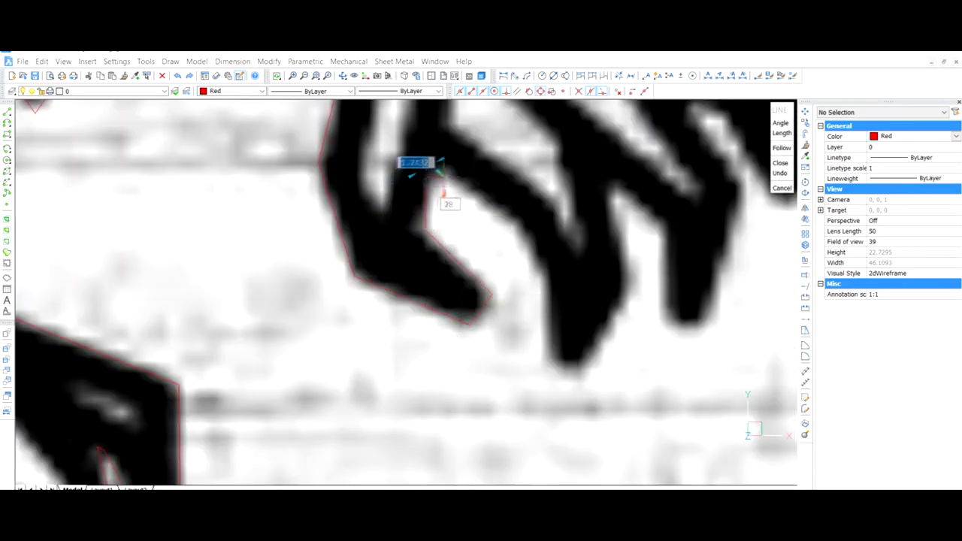
{"action": "left_click", "coordinate": [425, 182]}
{"action": "left_click", "coordinate": [451, 171]}
{"action": "left_click", "coordinate": [546, 269]}
{"action": "left_click", "coordinate": [548, 352]}
{"action": "left_click", "coordinate": [579, 372]}
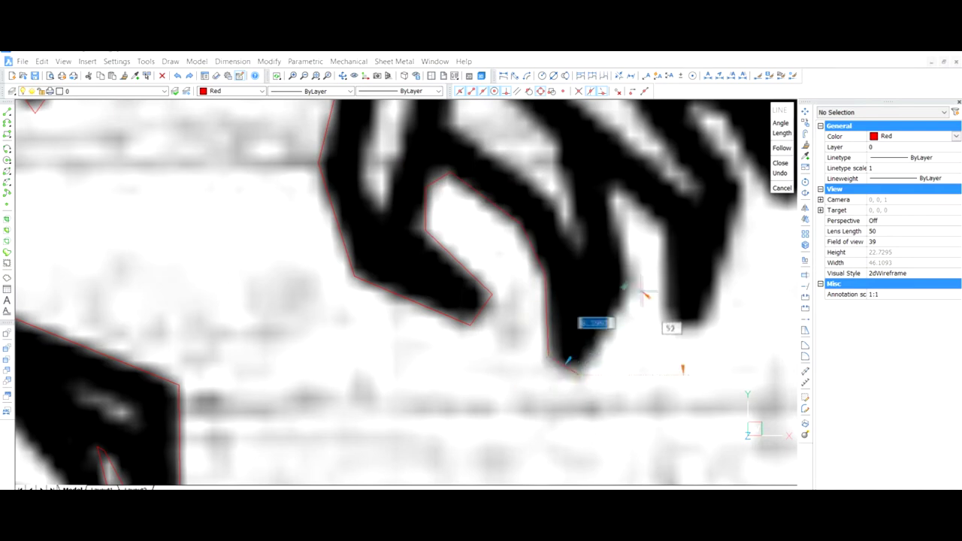
{"action": "left_click", "coordinate": [629, 285]}
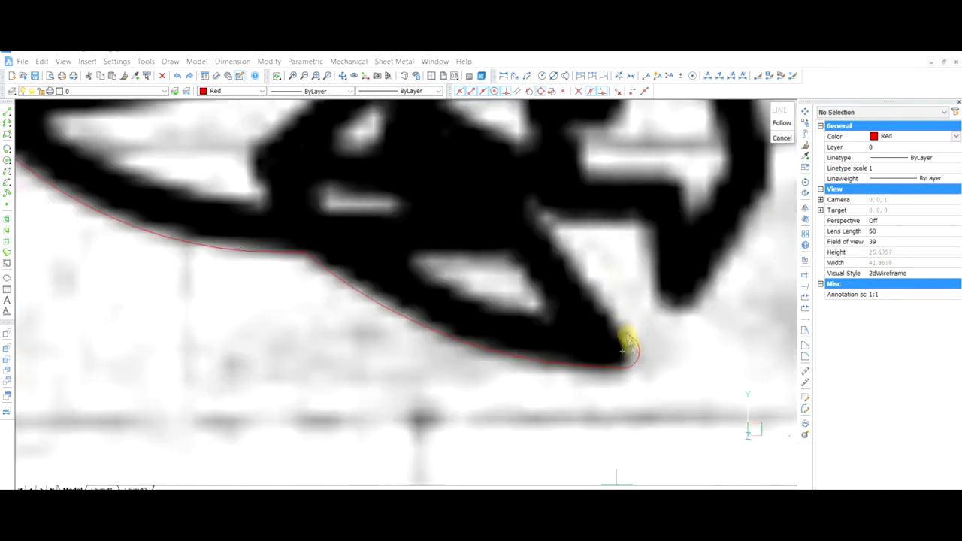
{"action": "left_click", "coordinate": [628, 344]}
Step: Place points near the curved claw end, arc around it, then draw a line from the arc's end
{"action": "left_click", "coordinate": [541, 223]}
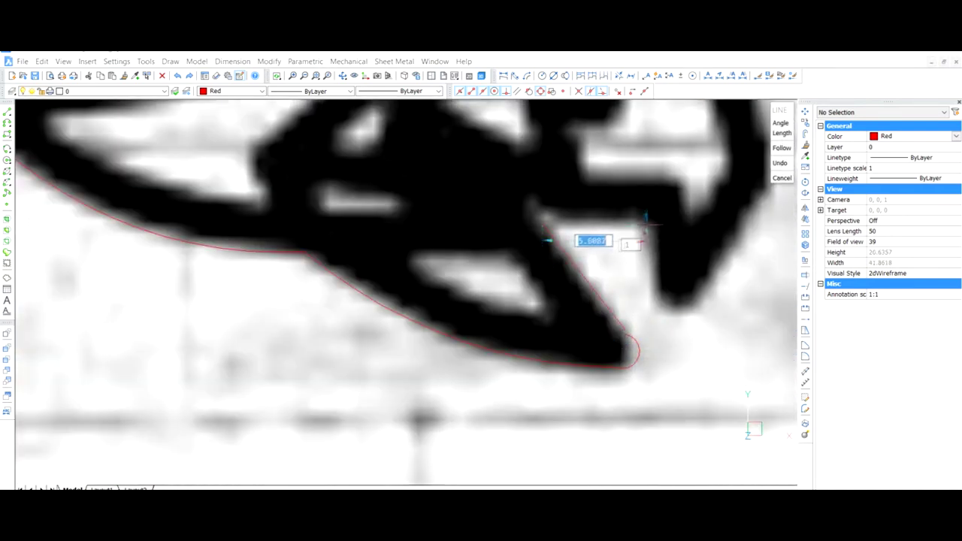
{"action": "left_click", "coordinate": [647, 223]}
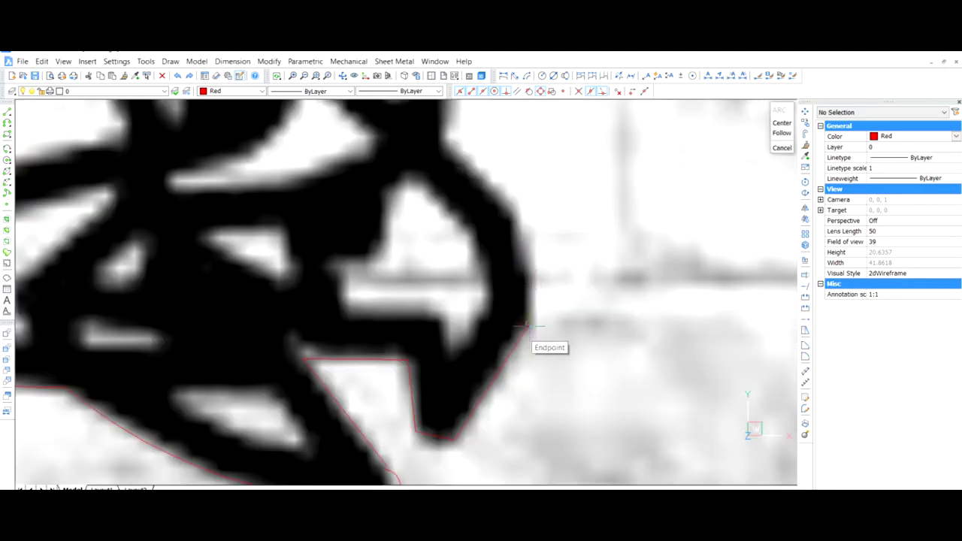
{"action": "left_click", "coordinate": [526, 326]}
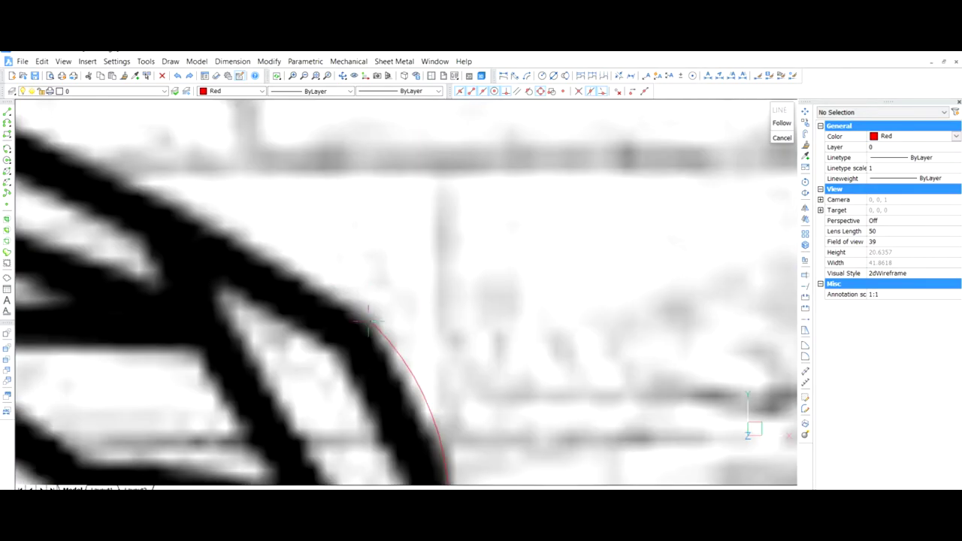
{"action": "left_click", "coordinate": [368, 320]}
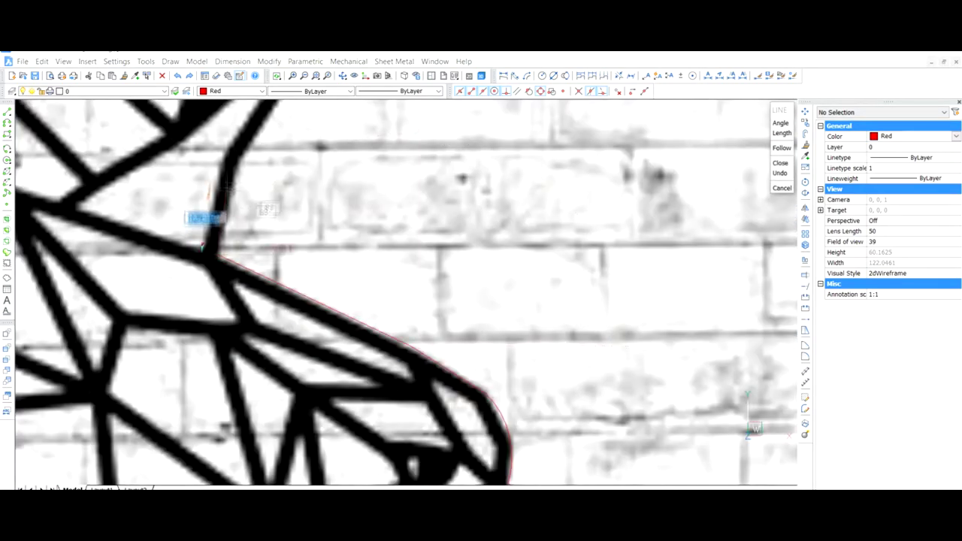
{"action": "left_click", "coordinate": [189, 403]}
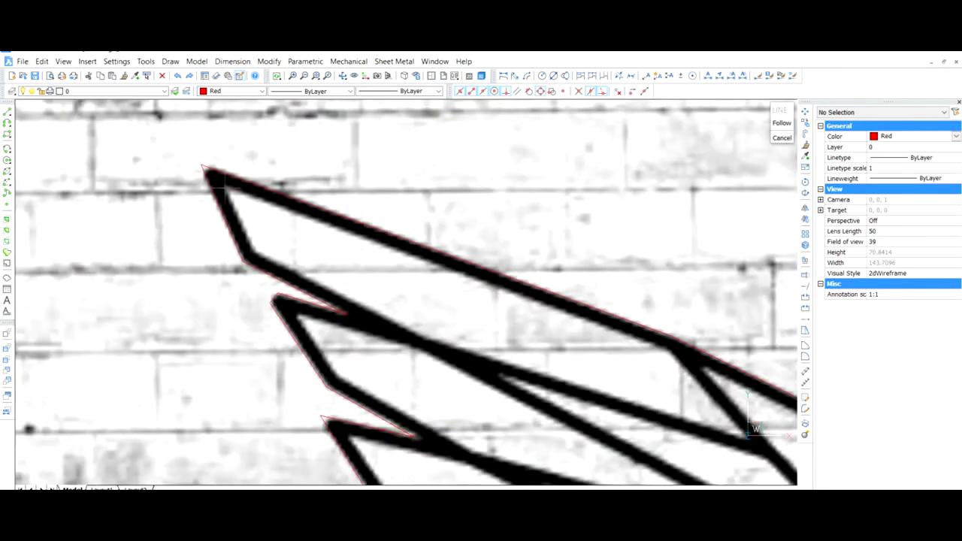
Step: Trace red lines from the left wing tip along its feather edges, undoing misplaced segments
{"action": "left_click", "coordinate": [205, 169]}
{"action": "left_click", "coordinate": [248, 255]}
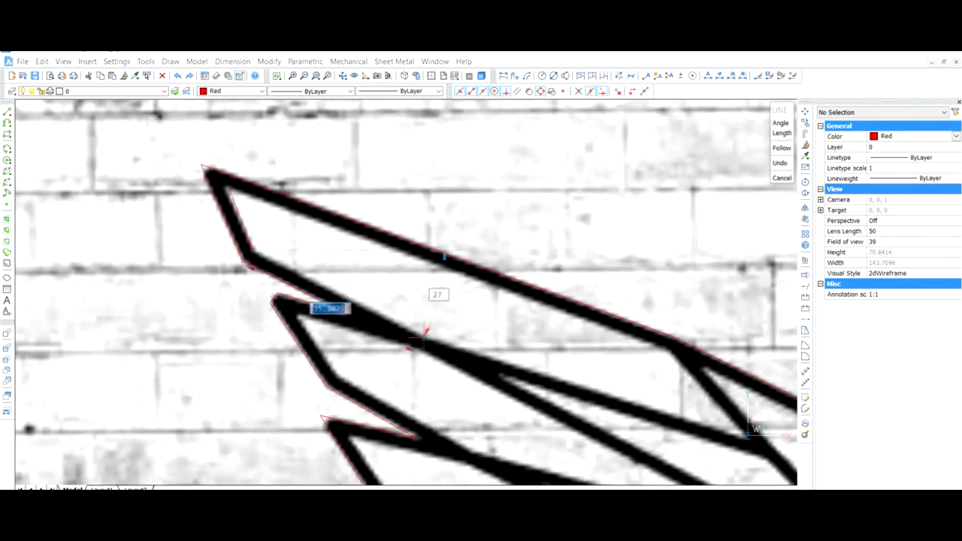
{"action": "key", "text": "ctrl+z"}
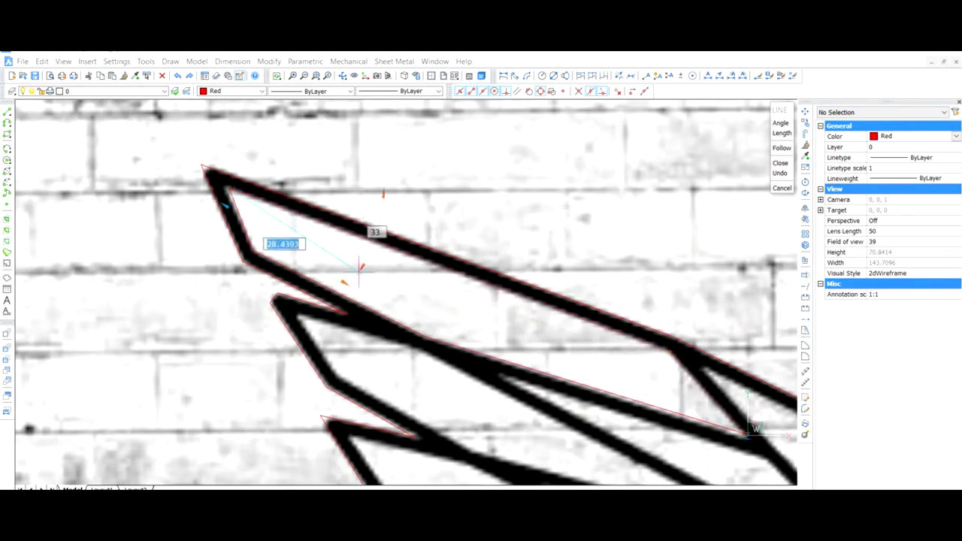
{"action": "middle_click_drag", "start_coordinate": [299, 321], "coordinate": [154, 214]}
{"action": "left_click", "coordinate": [180, 279]}
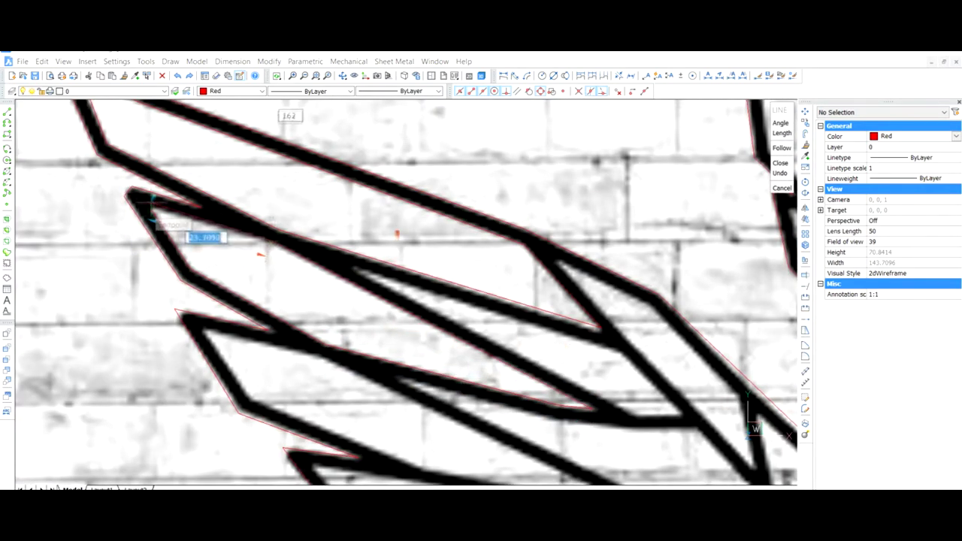
{"action": "key", "text": "ctrl+z"}
{"action": "middle_click_drag", "start_coordinate": [619, 327], "coordinate": [446, 357]}
{"action": "left_click", "coordinate": [446, 357]}
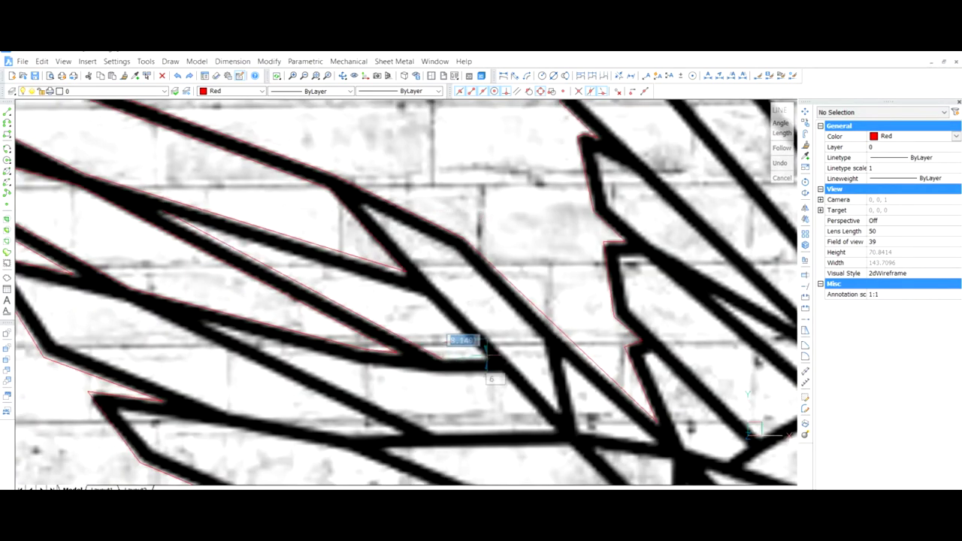
{"action": "key", "text": "Escape"}
Step: Trace red line segments along the lower left-wing feather edges, starting from their pointed tips
{"action": "scroll", "coordinate": [412, 290], "scroll_direction": "down", "scroll_amount": 2}
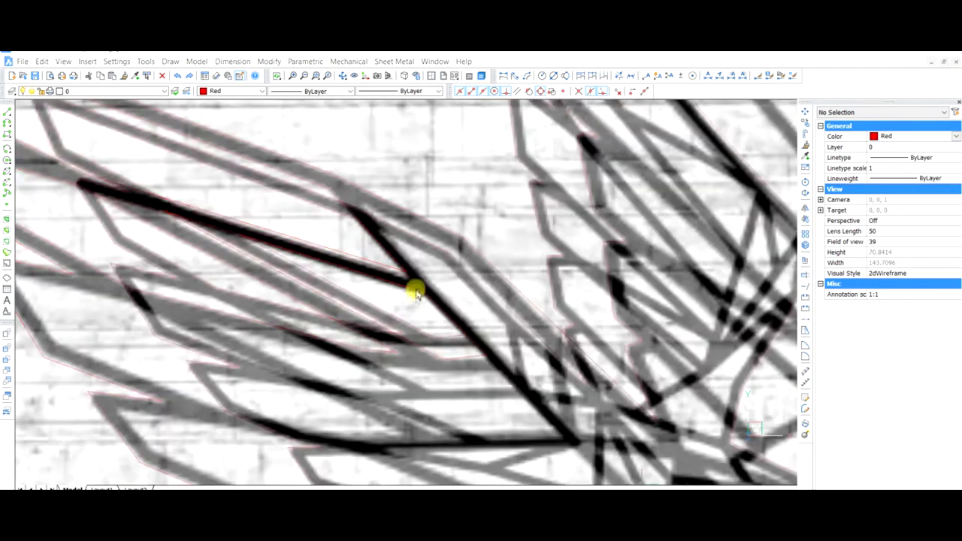
{"action": "scroll", "coordinate": [451, 278], "scroll_direction": "up", "scroll_amount": 3}
{"action": "mouse_move", "coordinate": [507, 268]}
{"action": "middle_mouse_down"}
{"action": "mouse_move", "coordinate": [282, 315]}
{"action": "mouse_move", "coordinate": [282, 300]}
{"action": "middle_mouse_up"}
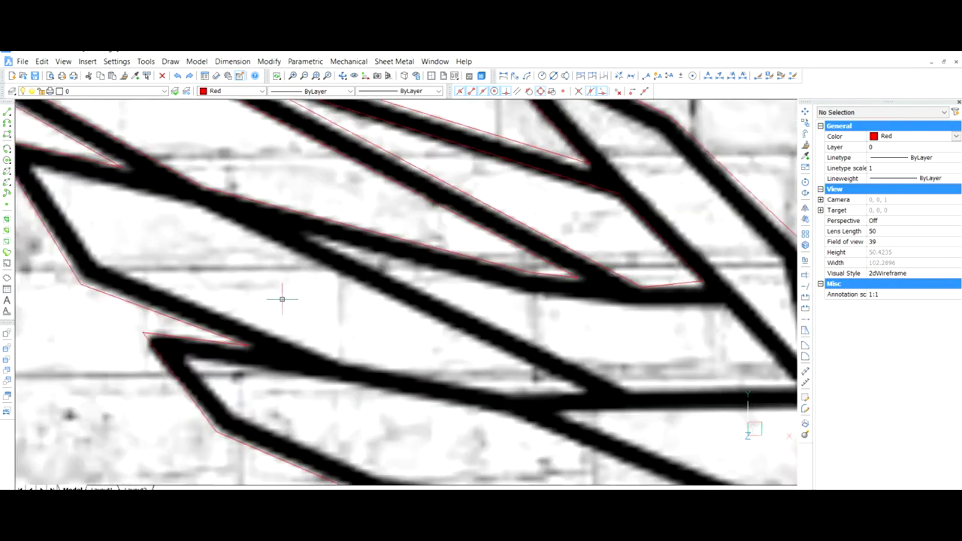
{"action": "left_click", "coordinate": [24, 170]}
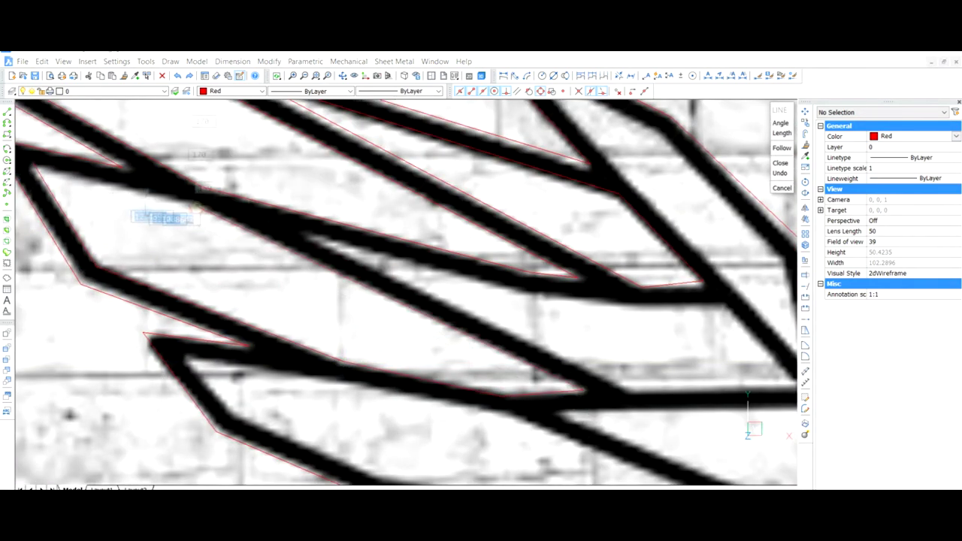
{"action": "middle_click_drag", "start_coordinate": [579, 368], "coordinate": [410, 278]}
{"action": "left_click", "coordinate": [135, 147]}
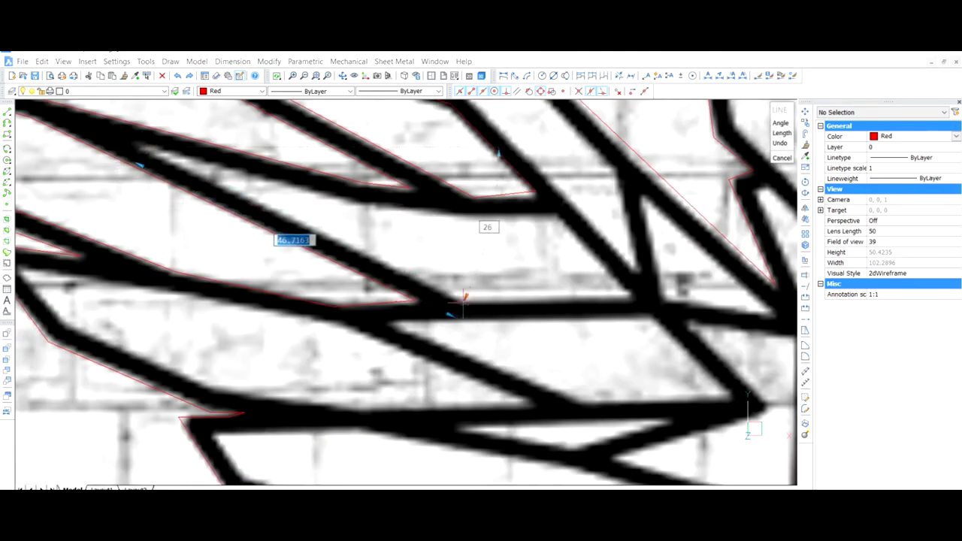
{"action": "left_click", "coordinate": [630, 293]}
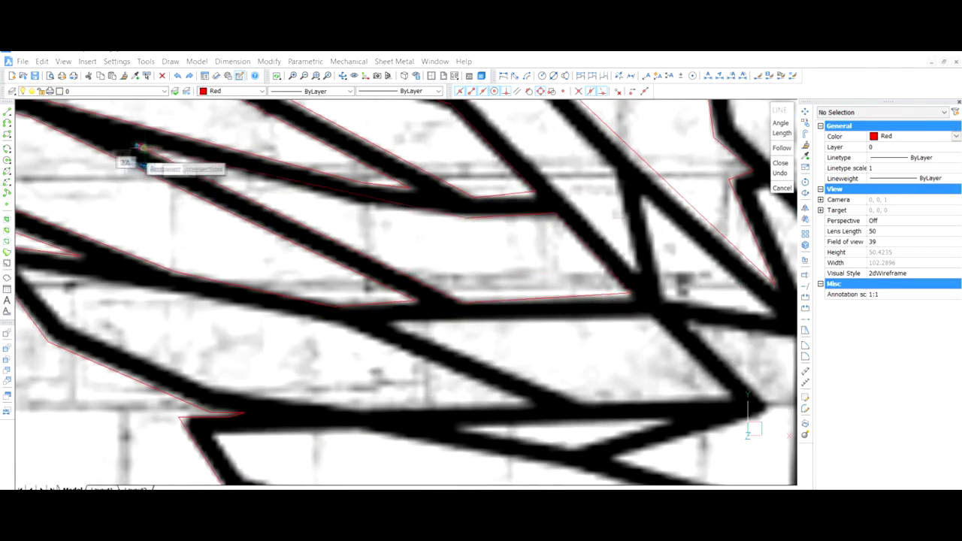